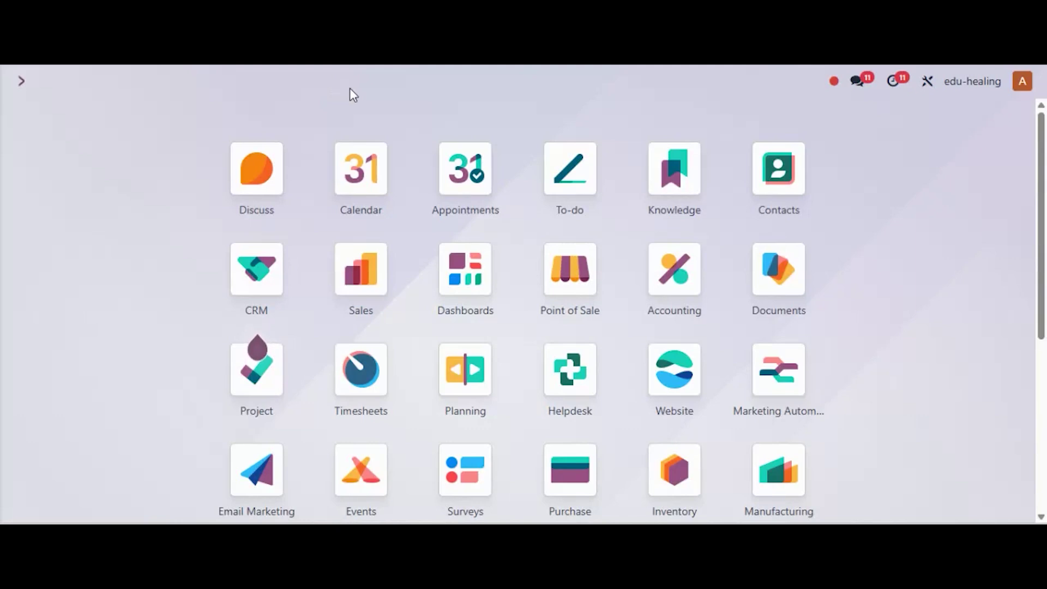
Step: Find the Custom Wooden Table in the Inventory products by searching for wooden, open it and view its inventory routes
{"action": "left_click", "coordinate": [667, 476]}
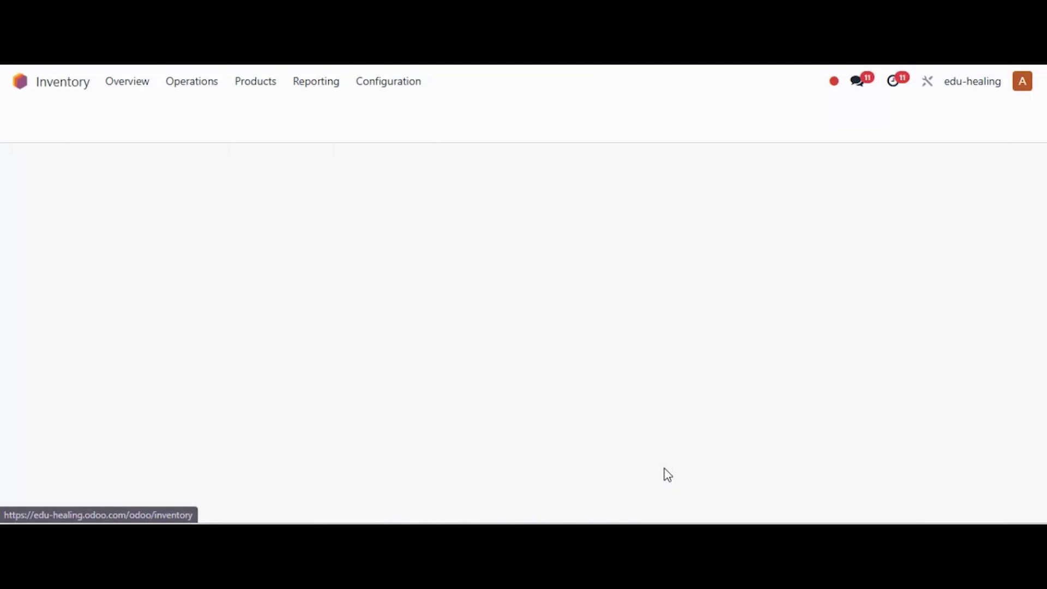
{"action": "left_click", "coordinate": [264, 89]}
{"action": "left_click", "coordinate": [268, 114]}
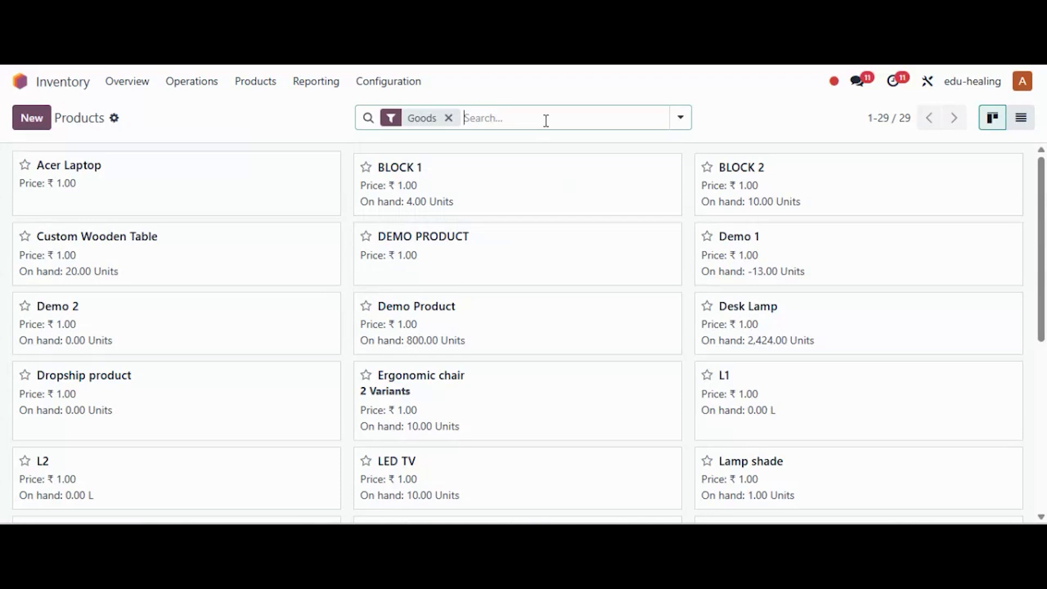
{"action": "type", "text": "wooden"}
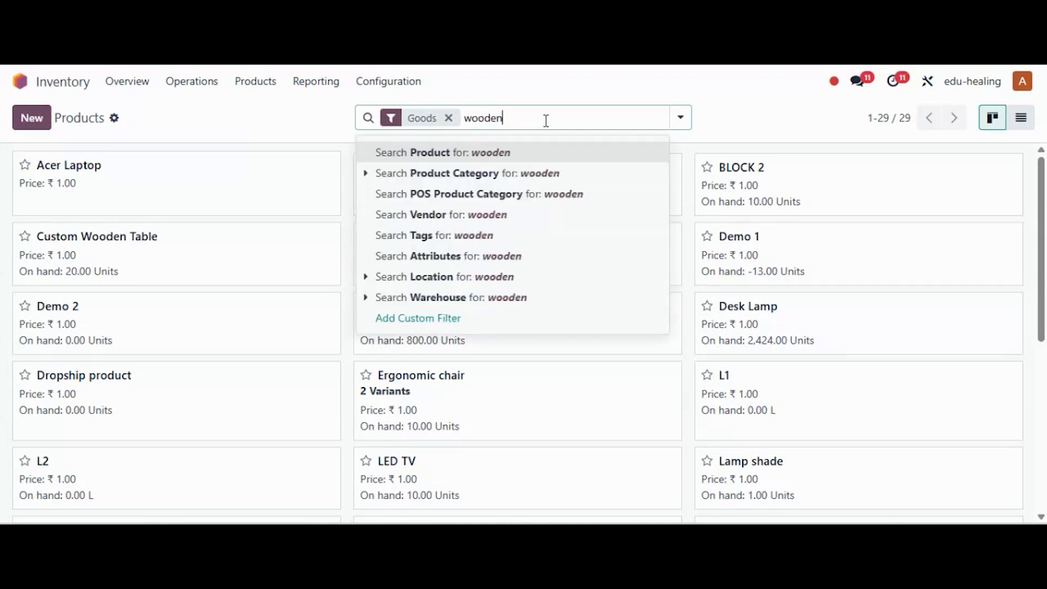
{"action": "key", "text": "Return"}
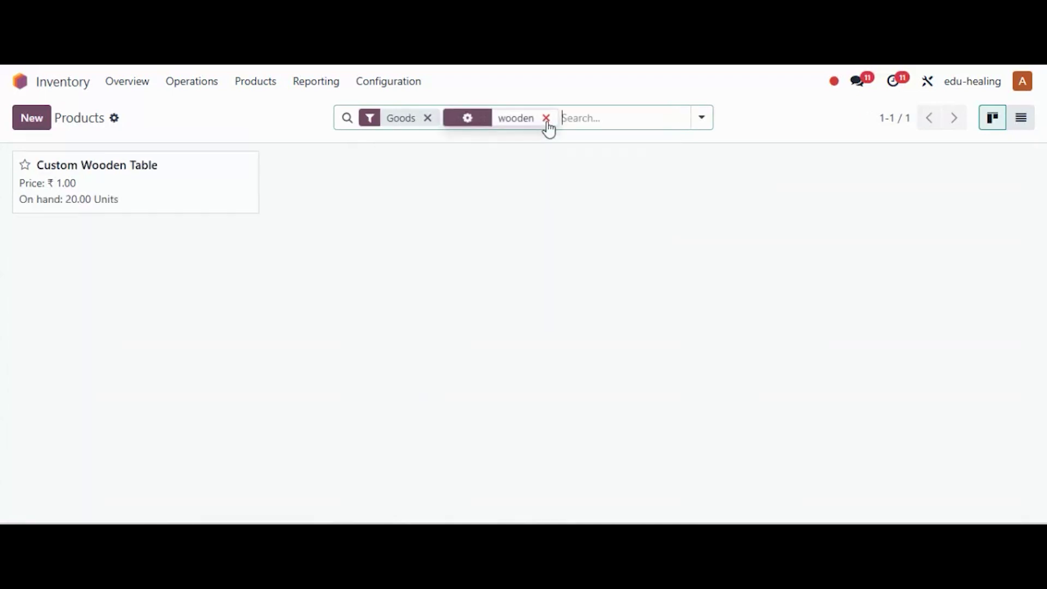
{"action": "left_click", "coordinate": [187, 185]}
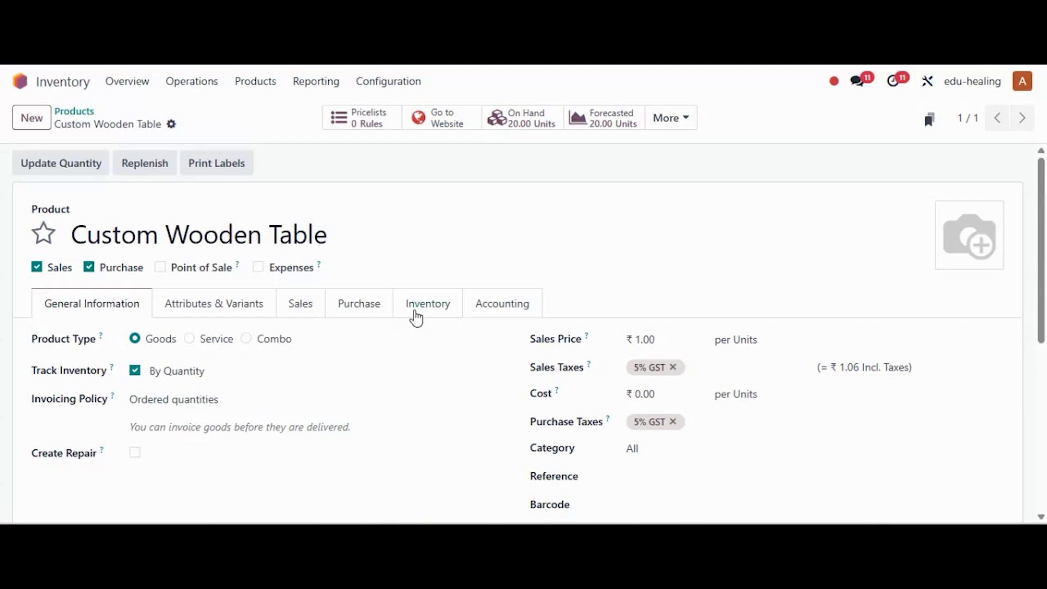
{"action": "left_click", "coordinate": [417, 317]}
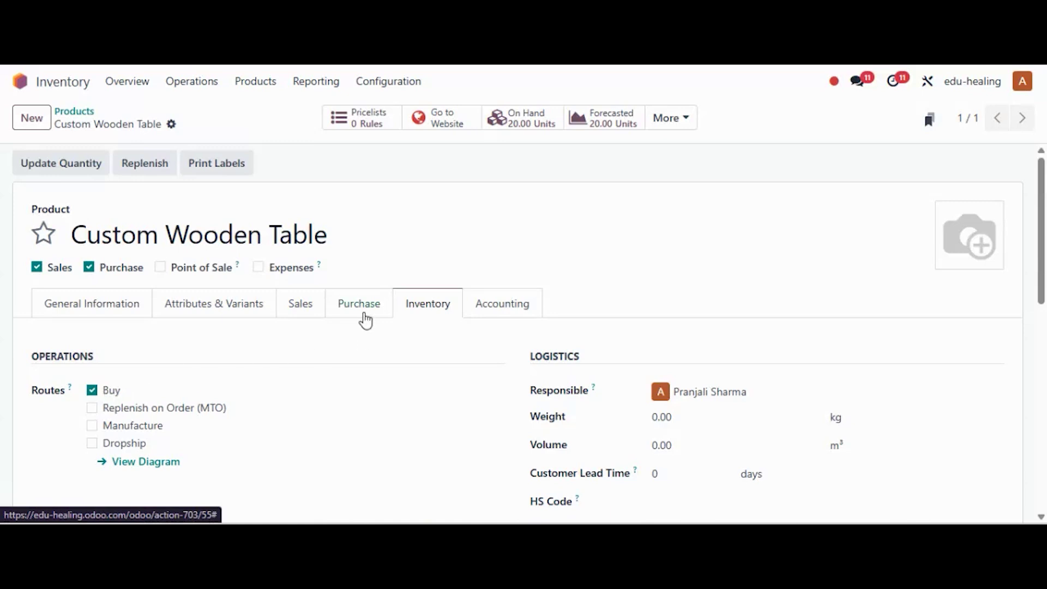
Step: Add Decco Addict as a vendor in the product's purchase information and save the product
{"action": "left_click", "coordinate": [365, 312]}
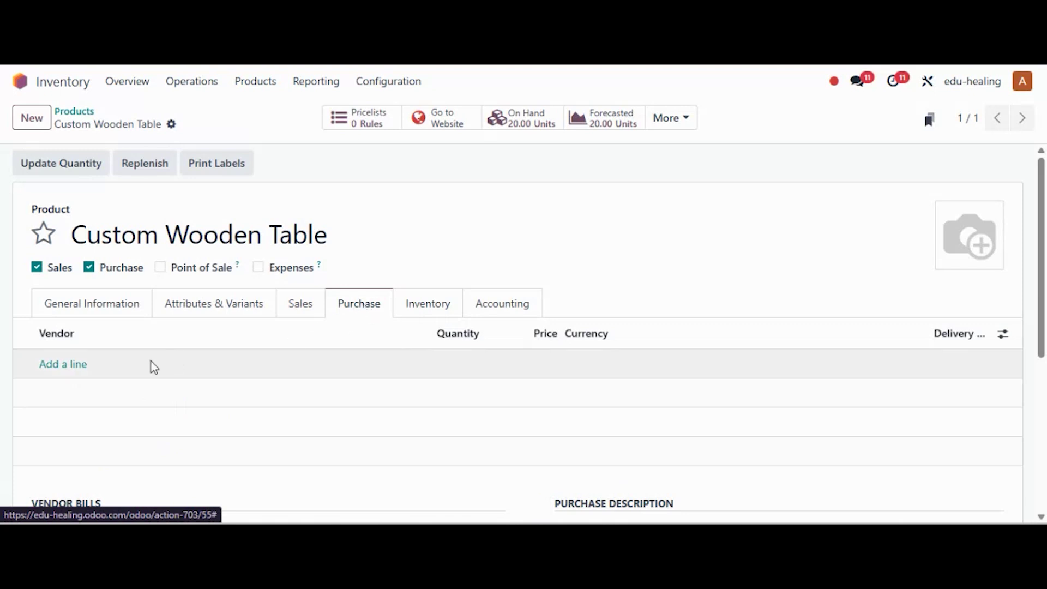
{"action": "left_click", "coordinate": [63, 365]}
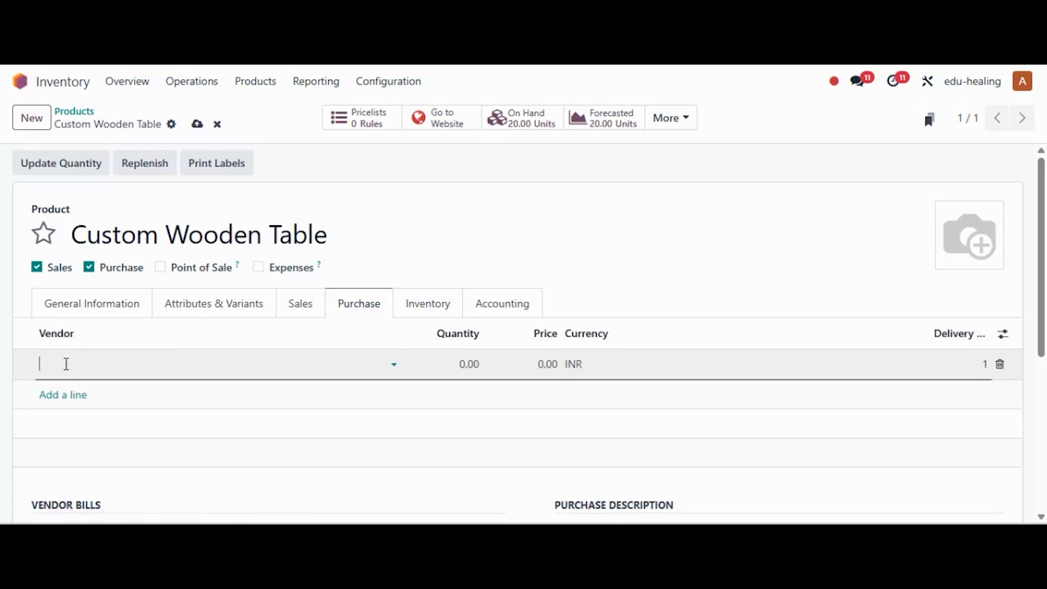
{"action": "left_click", "coordinate": [66, 364]}
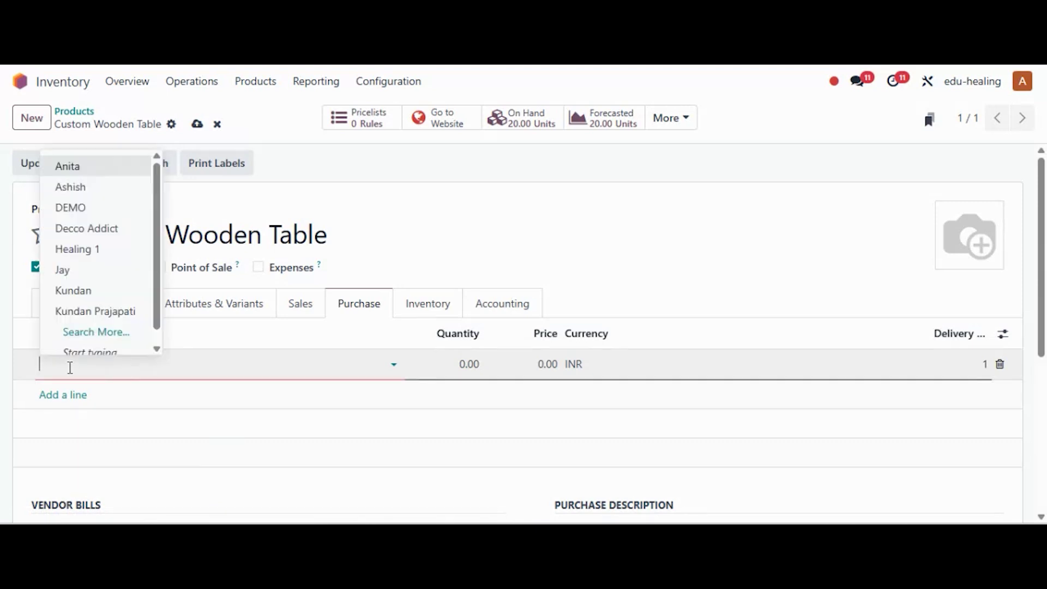
{"action": "left_click", "coordinate": [95, 235]}
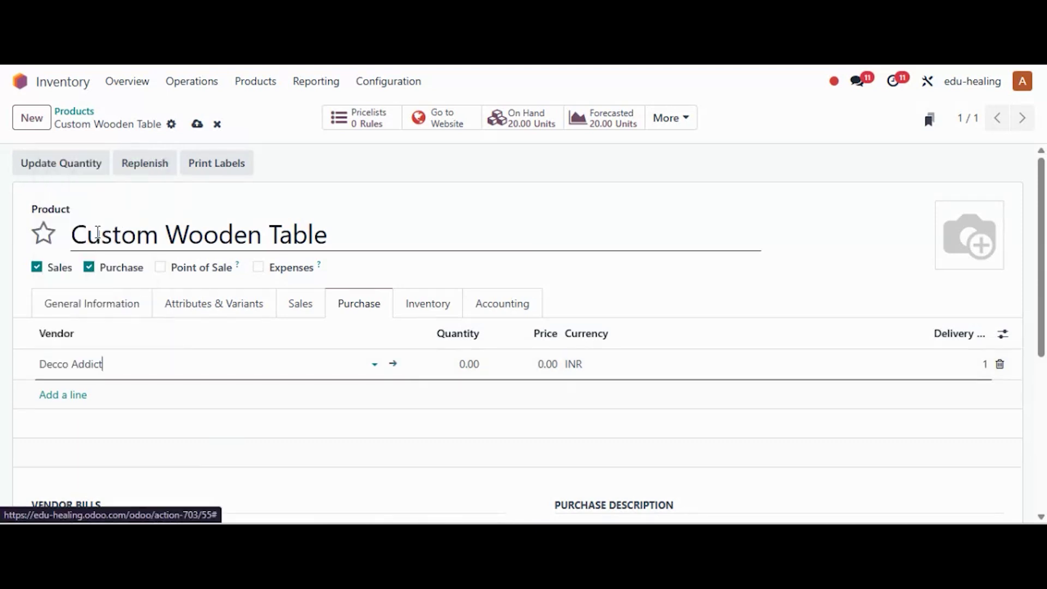
{"action": "left_click", "coordinate": [391, 425]}
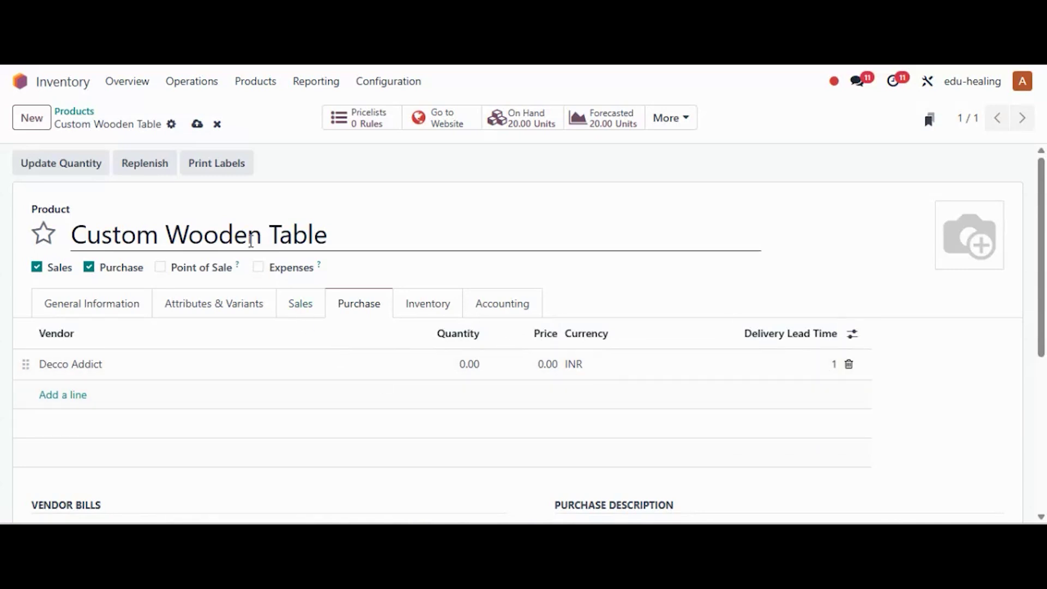
{"action": "left_click", "coordinate": [197, 125]}
Step: Create a new reordering rule for the Custom Wooden Table with Buy as its route
{"action": "left_click", "coordinate": [663, 126]}
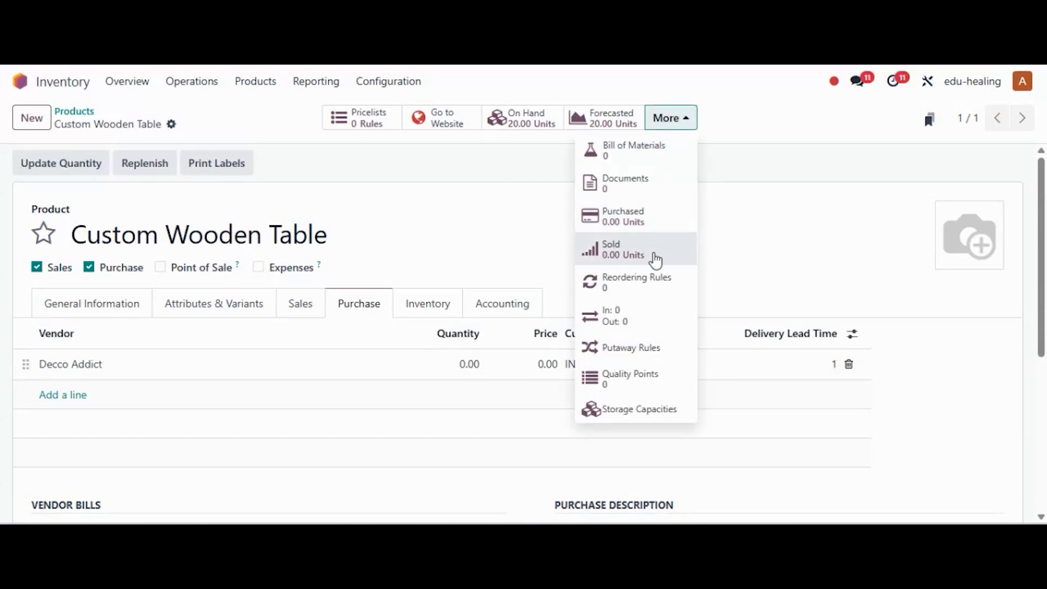
{"action": "left_click", "coordinate": [641, 292]}
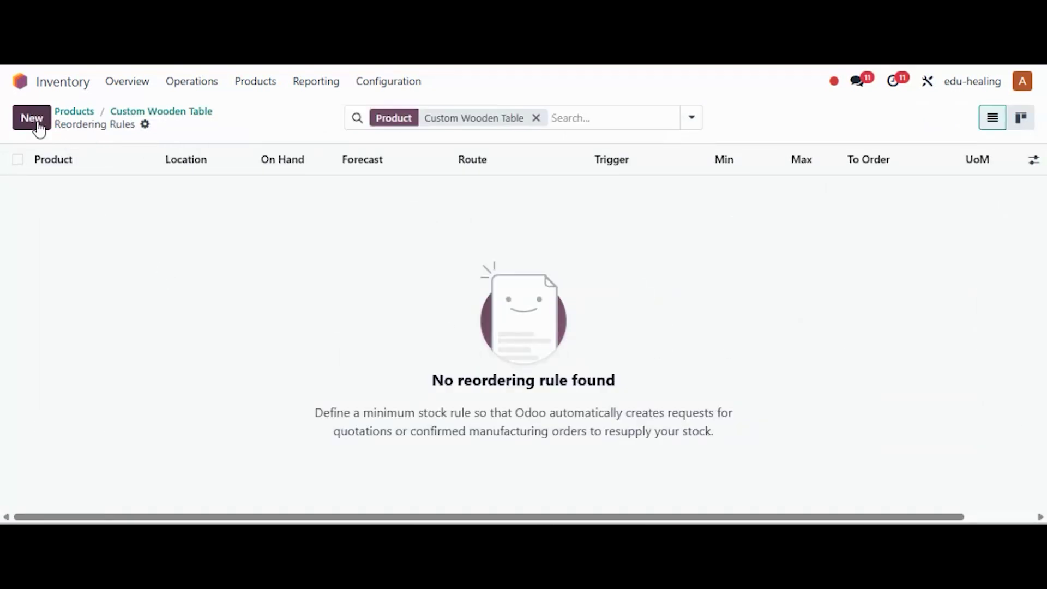
{"action": "left_click", "coordinate": [32, 118]}
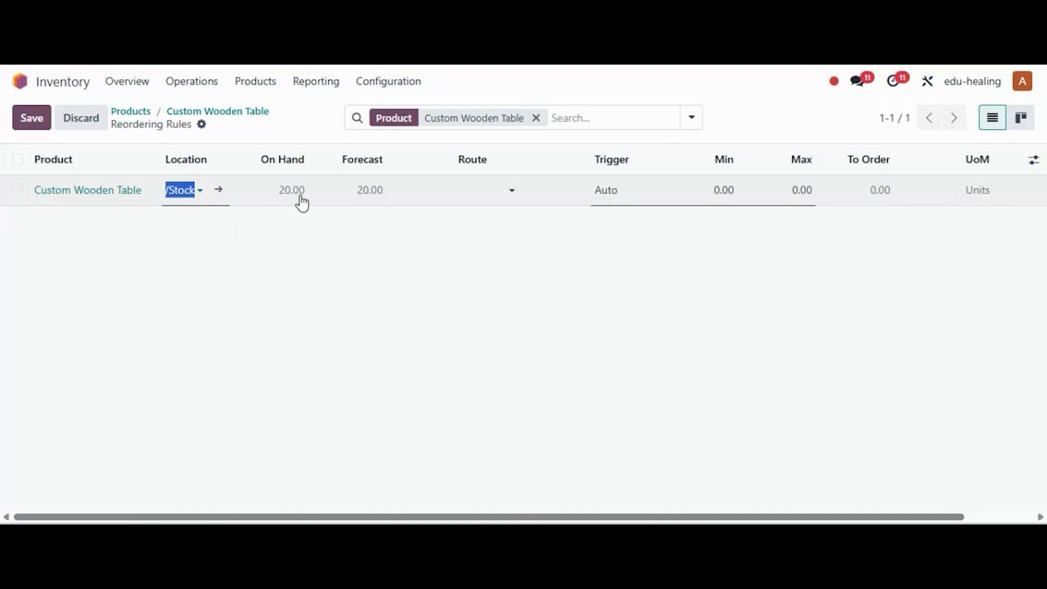
{"action": "left_click", "coordinate": [473, 191]}
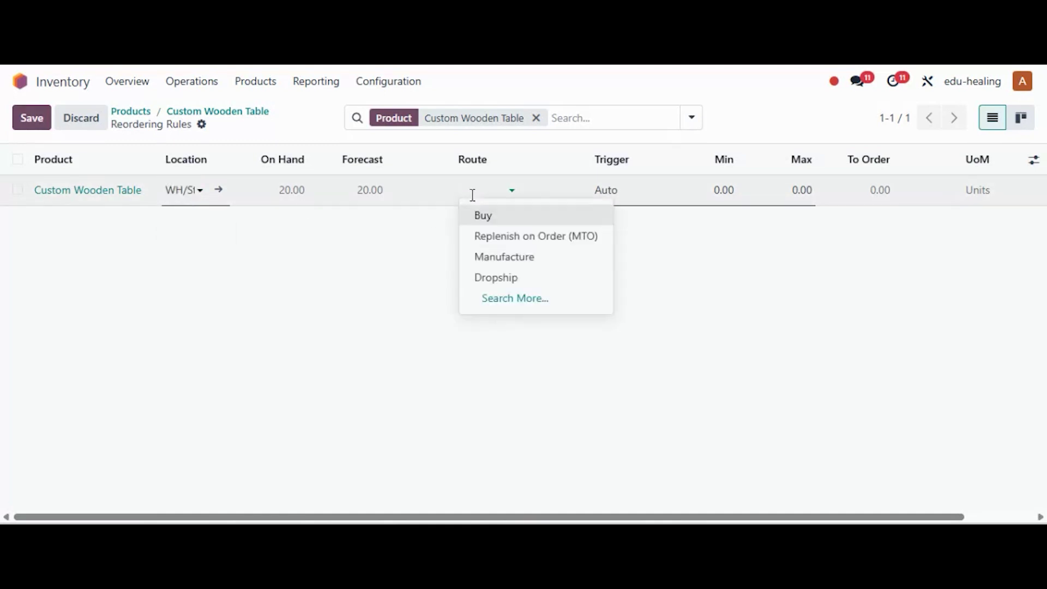
{"action": "left_click", "coordinate": [488, 228]}
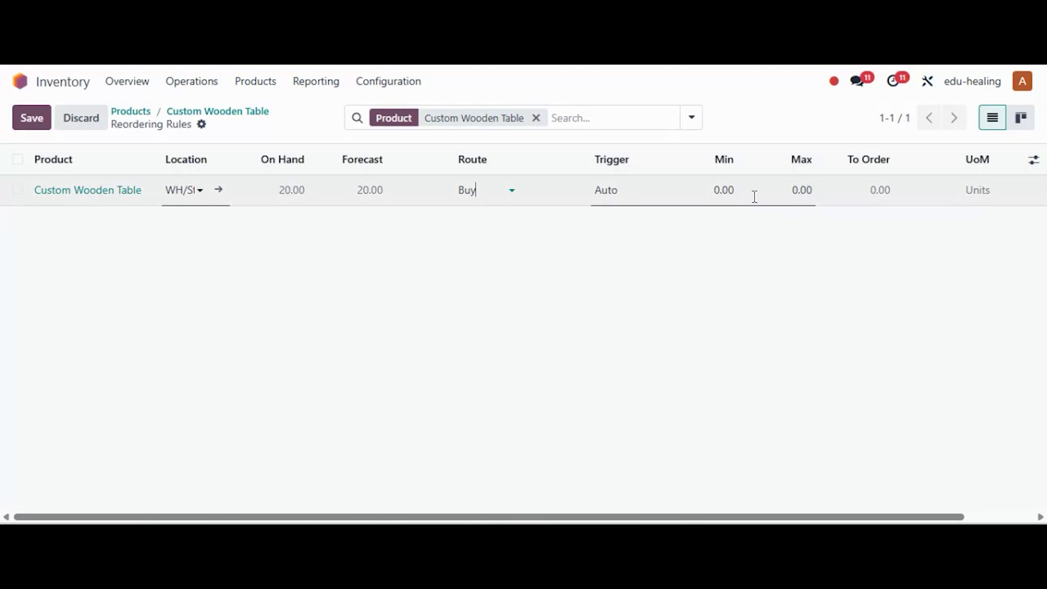
Step: Set the reordering rule's minimum quantity to 10 and maximum quantity to 50, and save it
{"action": "left_click", "coordinate": [724, 193]}
{"action": "type", "text": "10"}
{"action": "left_click", "coordinate": [804, 192]}
{"action": "type", "text": "10.00"}
{"action": "left_click", "coordinate": [800, 192]}
{"action": "key", "text": "BackSpace"}
{"action": "key", "text": "BackSpace"}
{"action": "type", "text": "50"}
{"action": "left_click", "coordinate": [832, 224]}
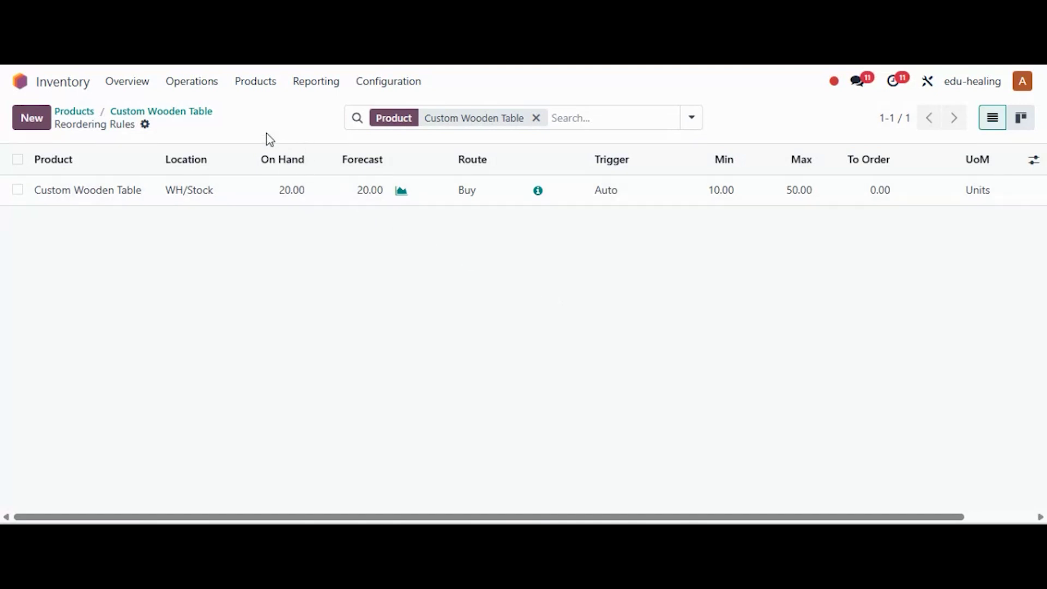
Step: Automate the replenishment of the Custom Wooden Table from the replenishment list
{"action": "left_click", "coordinate": [193, 87]}
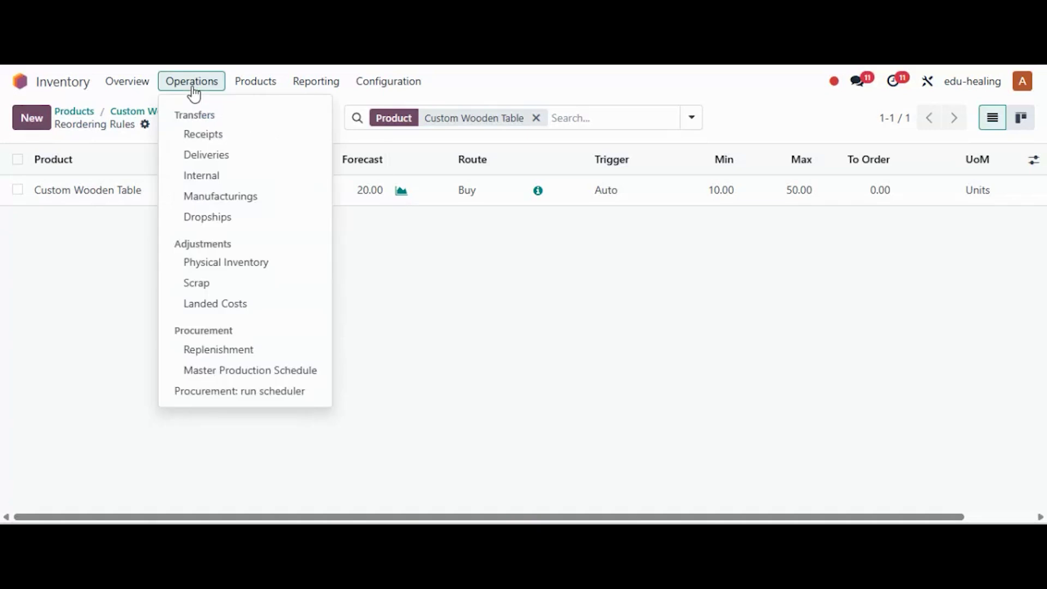
{"action": "left_click", "coordinate": [263, 355]}
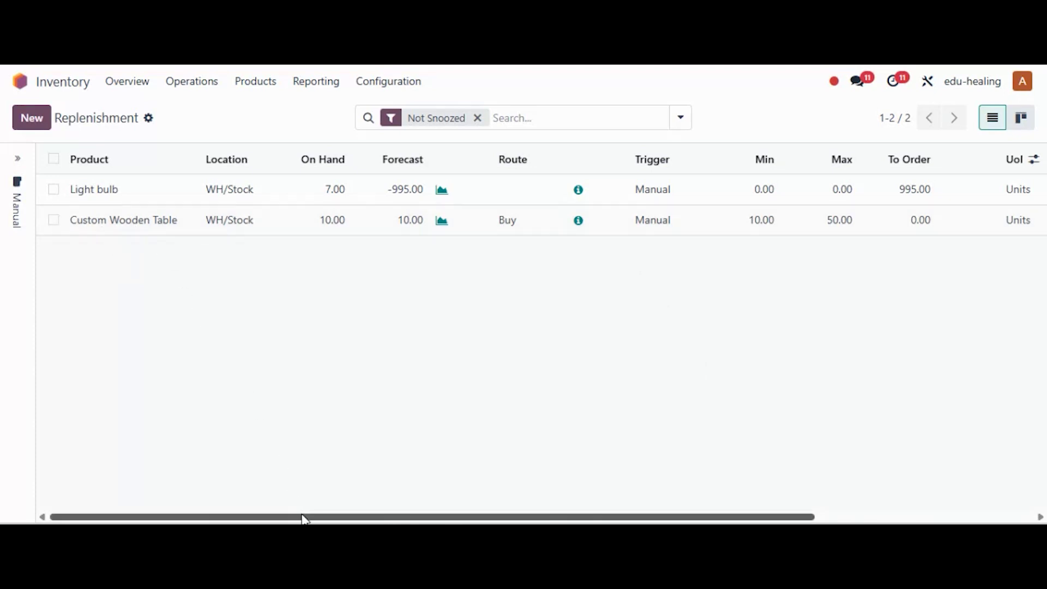
{"action": "left_click_drag", "start_coordinate": [305, 519], "coordinate": [480, 518]}
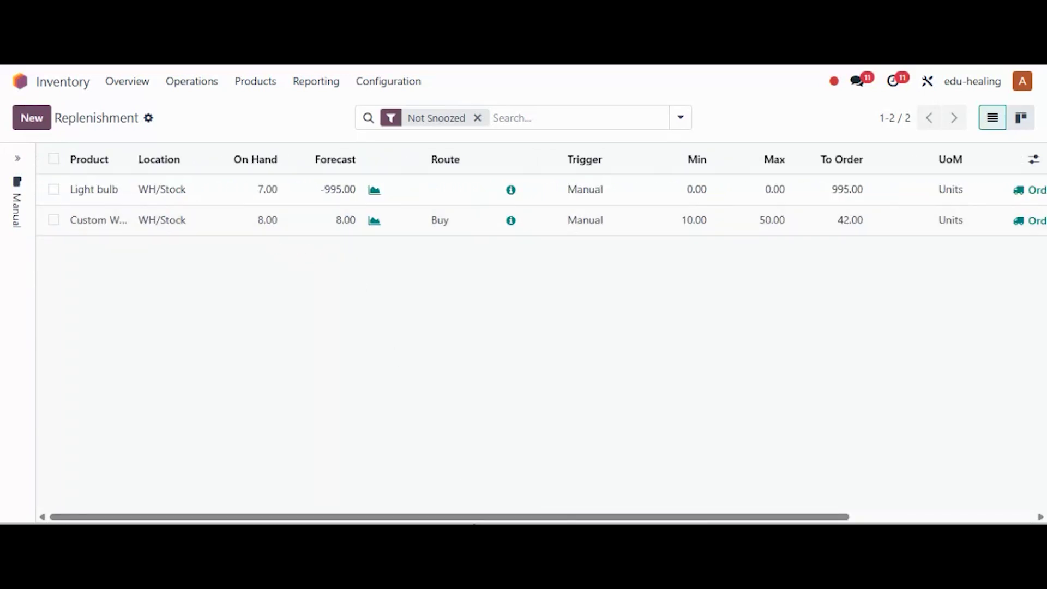
{"action": "left_click_drag", "start_coordinate": [480, 520], "coordinate": [666, 519]}
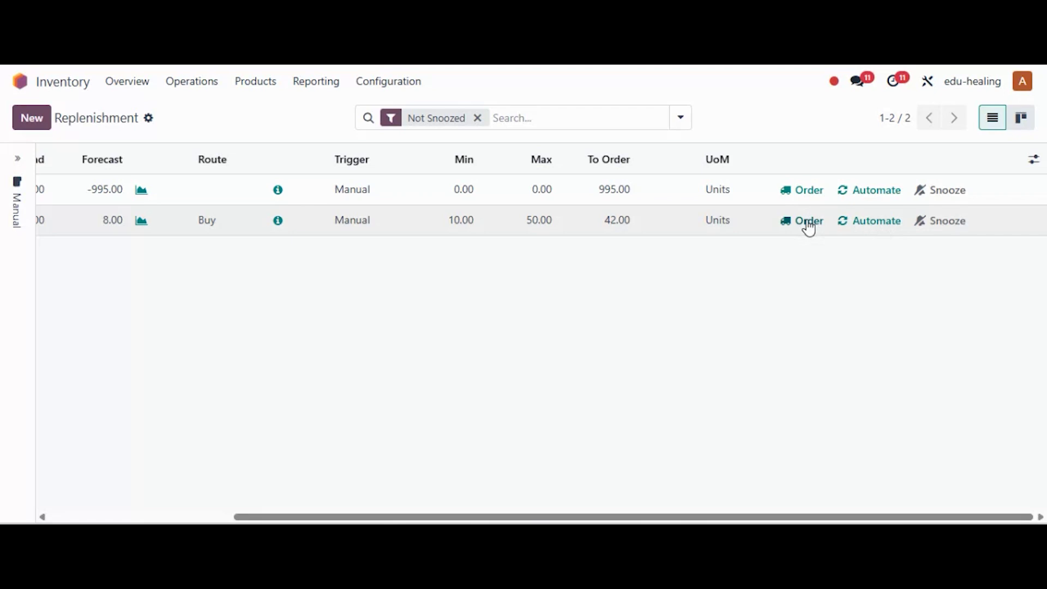
{"action": "left_click", "coordinate": [870, 221]}
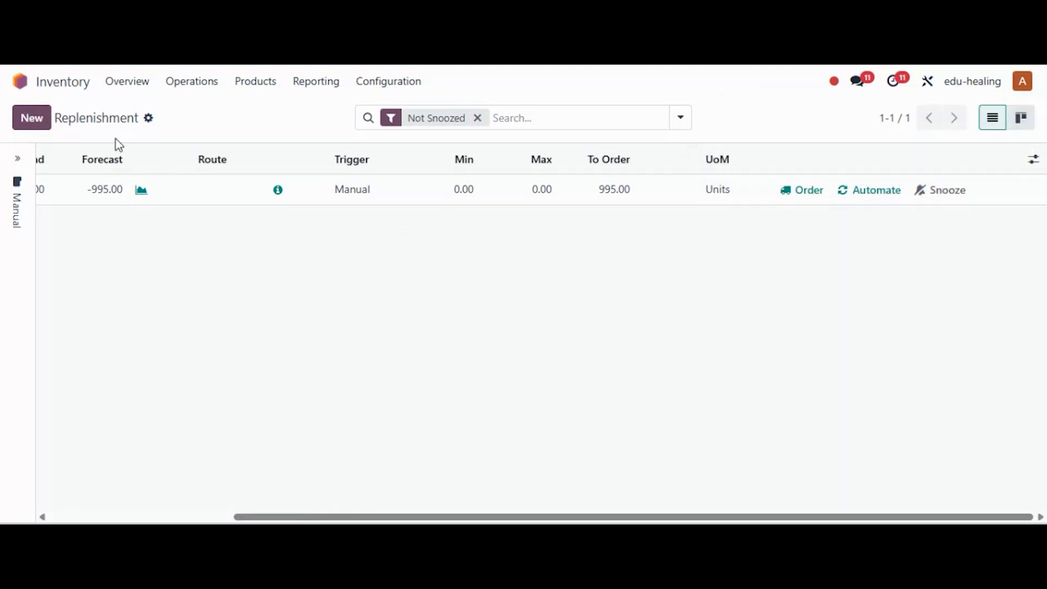
Step: Switch to the Purchase app, open the newest Decco Addict request for quotation and confirm it as an order
{"action": "left_click", "coordinate": [16, 85]}
{"action": "type", "text": "pur"}
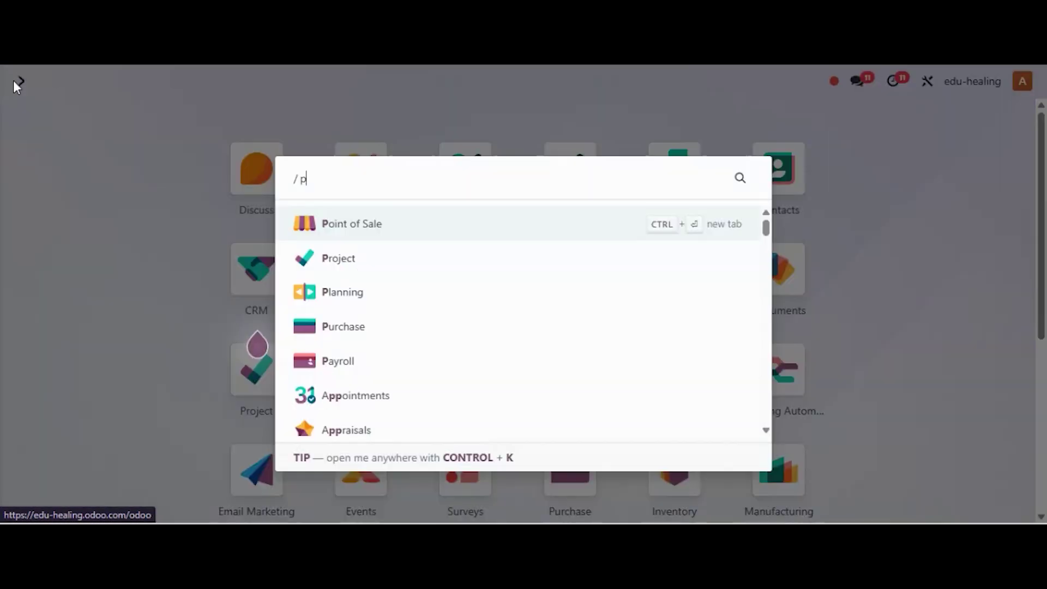
{"action": "type", "text": "c"}
{"action": "key", "text": "Return"}
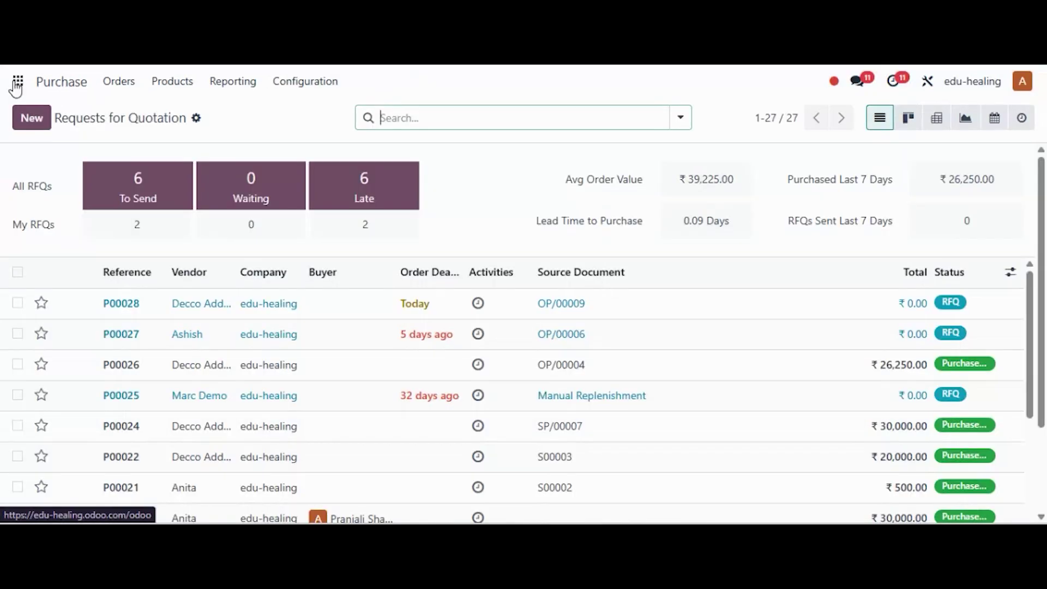
{"action": "left_click", "coordinate": [143, 309]}
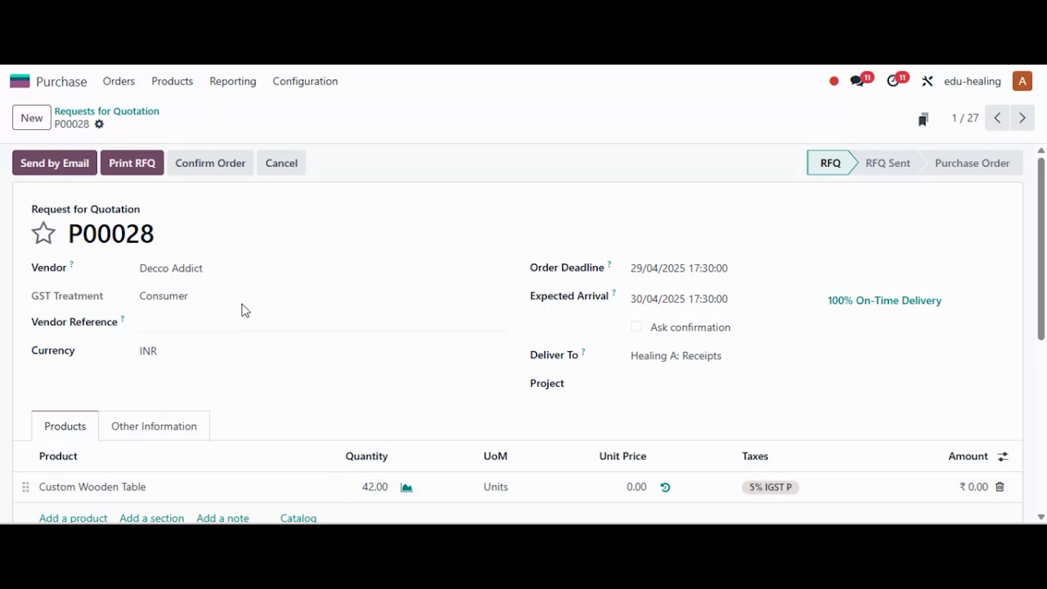
{"action": "left_click", "coordinate": [232, 175]}
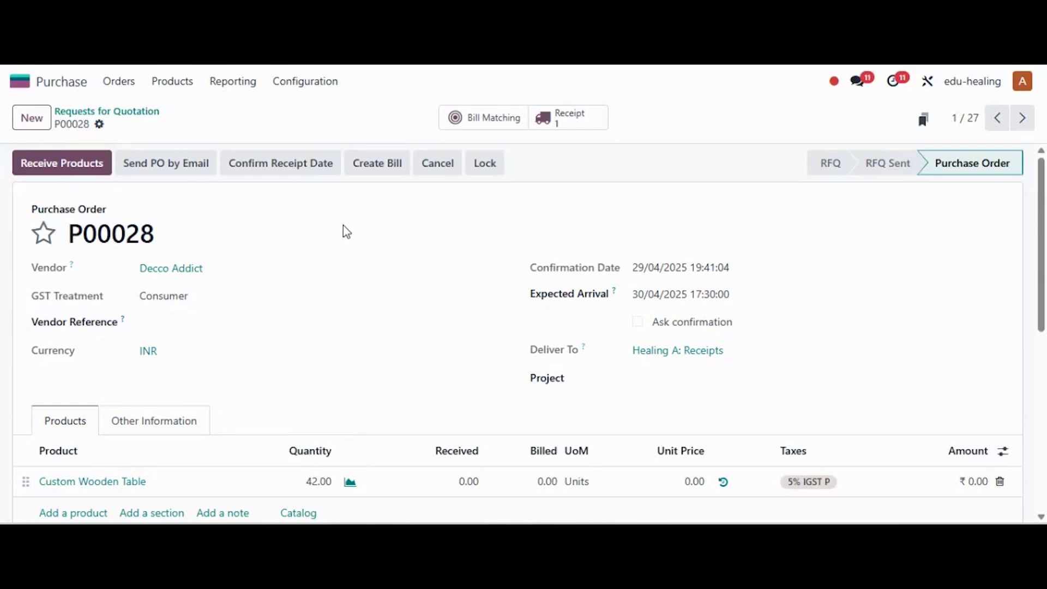
Step: Return to the Inventory app and review the replenishment list with its ordering options
{"action": "left_click", "coordinate": [20, 82]}
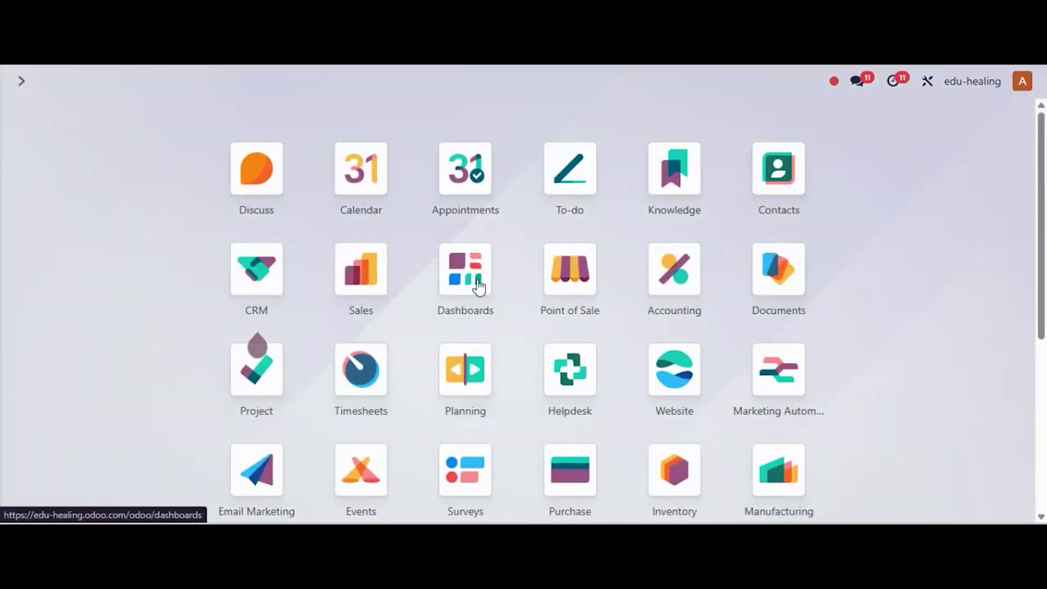
{"action": "left_click", "coordinate": [668, 491]}
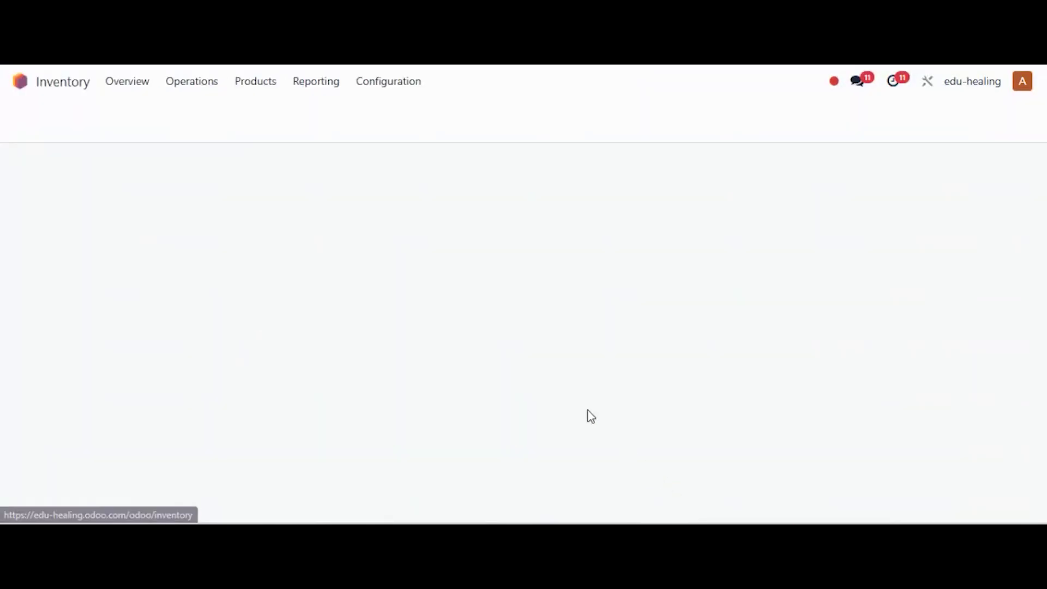
{"action": "left_click", "coordinate": [192, 87]}
{"action": "left_click", "coordinate": [223, 349]}
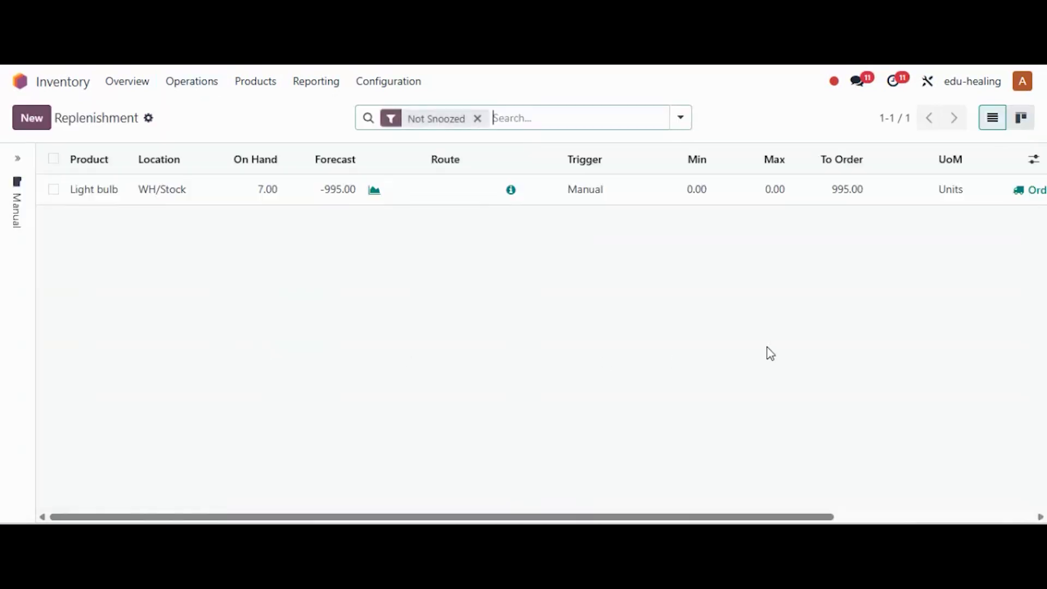
{"action": "left_click_drag", "start_coordinate": [760, 517], "coordinate": [870, 517]}
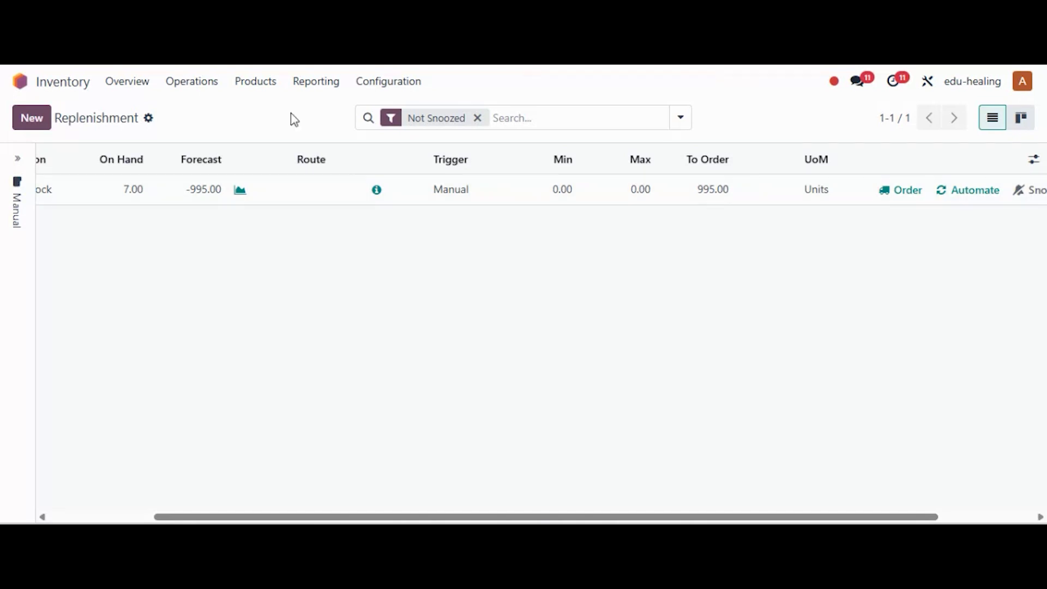
Step: Search the Inventory products for wooden and open the Wooden Chair product
{"action": "left_click", "coordinate": [265, 86]}
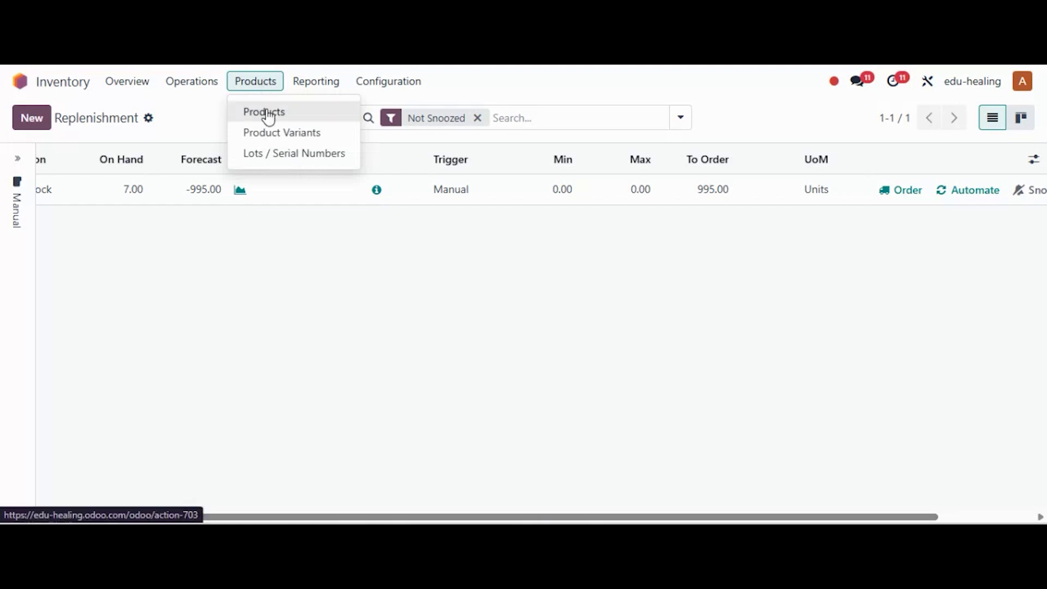
{"action": "left_click", "coordinate": [269, 112]}
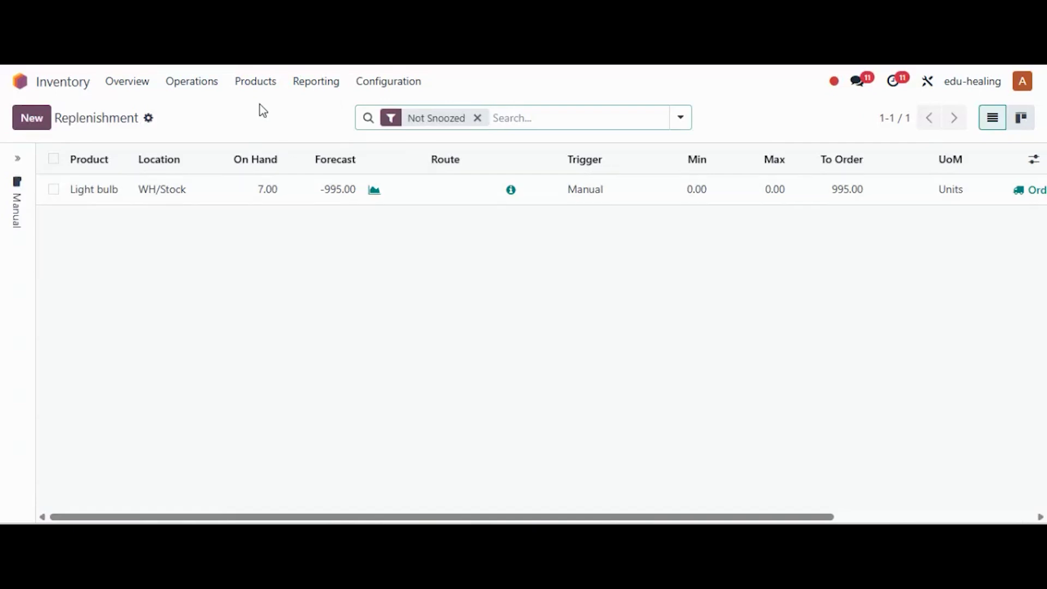
{"action": "left_click", "coordinate": [256, 85]}
{"action": "left_click", "coordinate": [263, 119]}
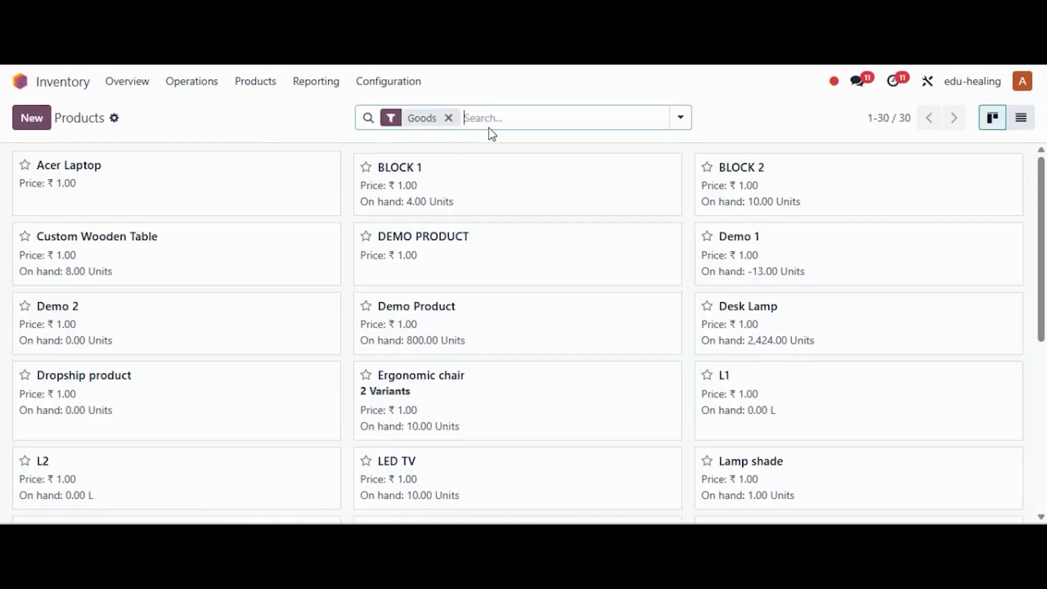
{"action": "type", "text": "wooden"}
{"action": "key", "text": "Return"}
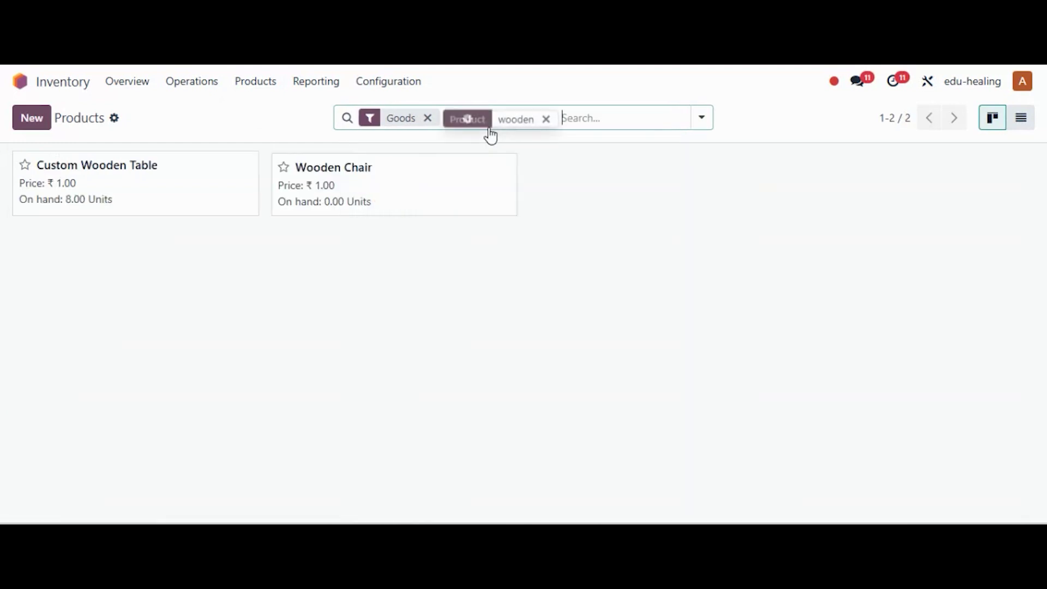
{"action": "left_click", "coordinate": [419, 178]}
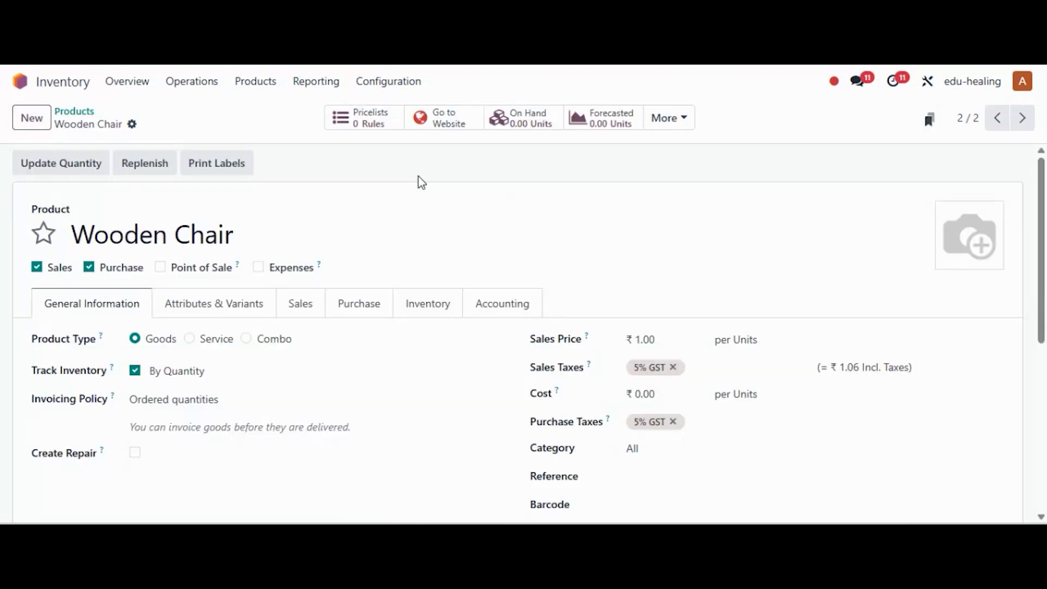
Step: Change the Wooden Chair's inventory route from Buy to Manufacture and save the product
{"action": "left_click", "coordinate": [418, 312]}
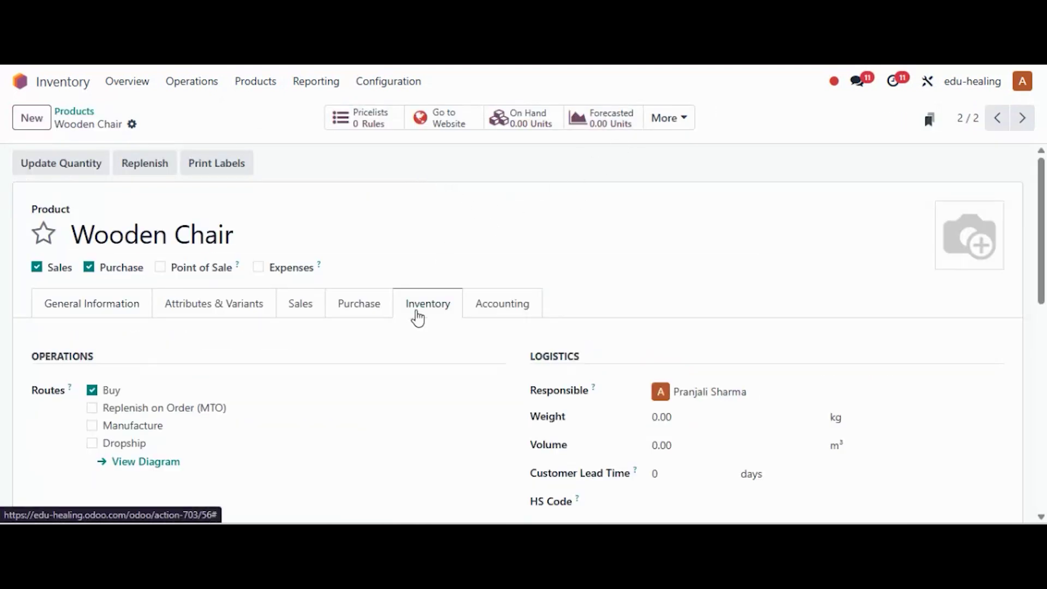
{"action": "left_click", "coordinate": [92, 426]}
{"action": "left_click", "coordinate": [93, 392]}
{"action": "left_click", "coordinate": [157, 125]}
Step: Create and save a Wooden Chair reordering rule with minimum 10, maximum 50, the Manufacture route and a Manual trigger
{"action": "left_click", "coordinate": [676, 121]}
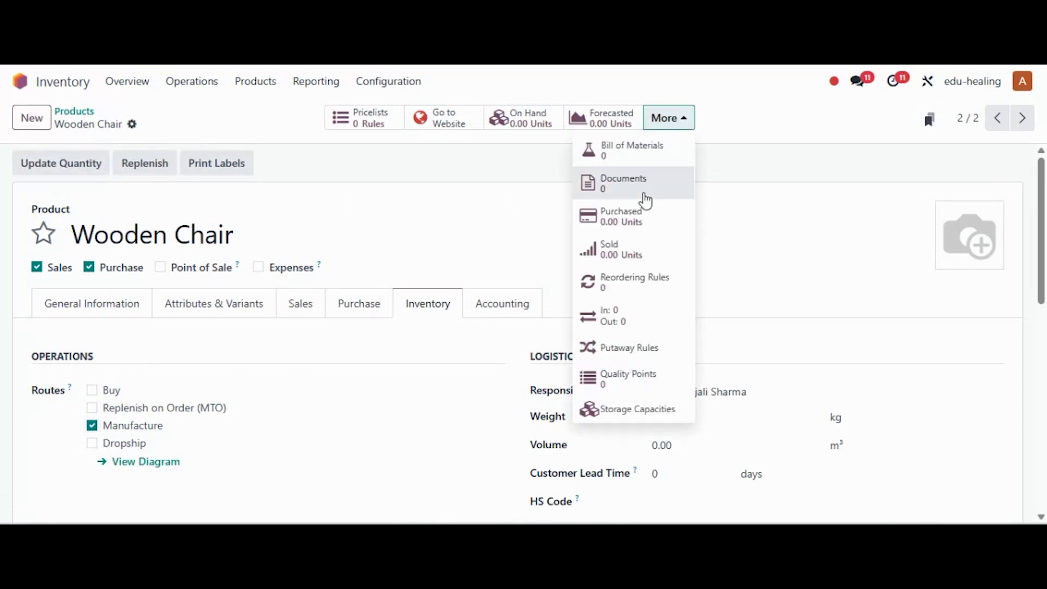
{"action": "left_click", "coordinate": [617, 276]}
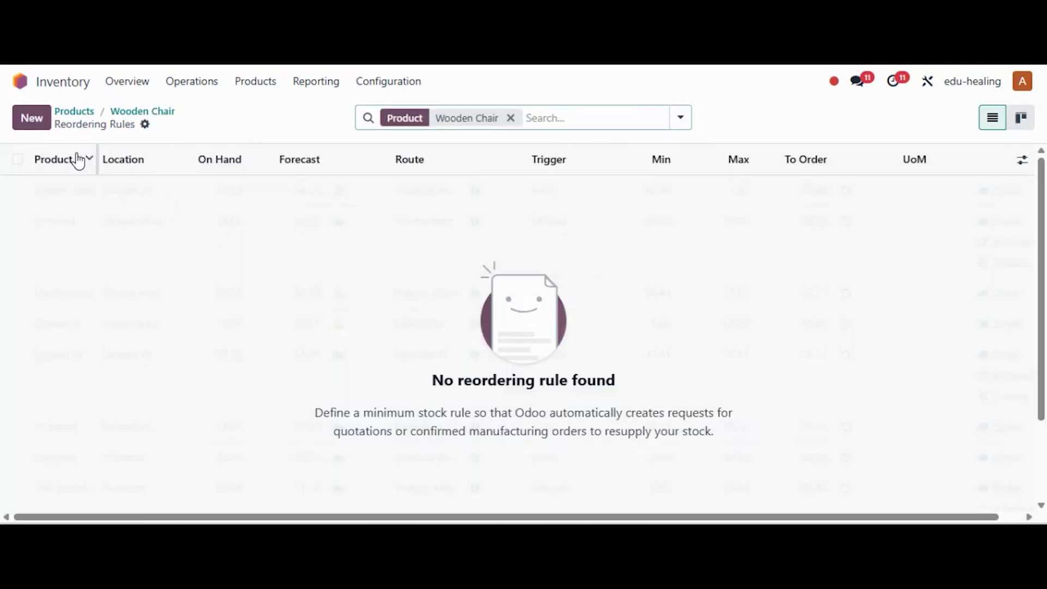
{"action": "left_click", "coordinate": [34, 125]}
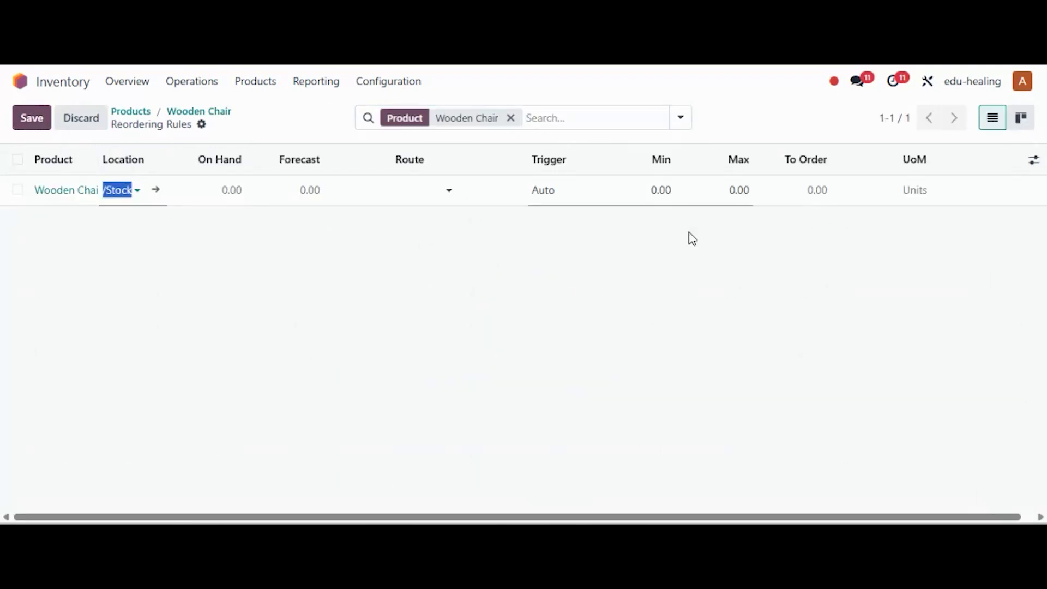
{"action": "left_click", "coordinate": [663, 191]}
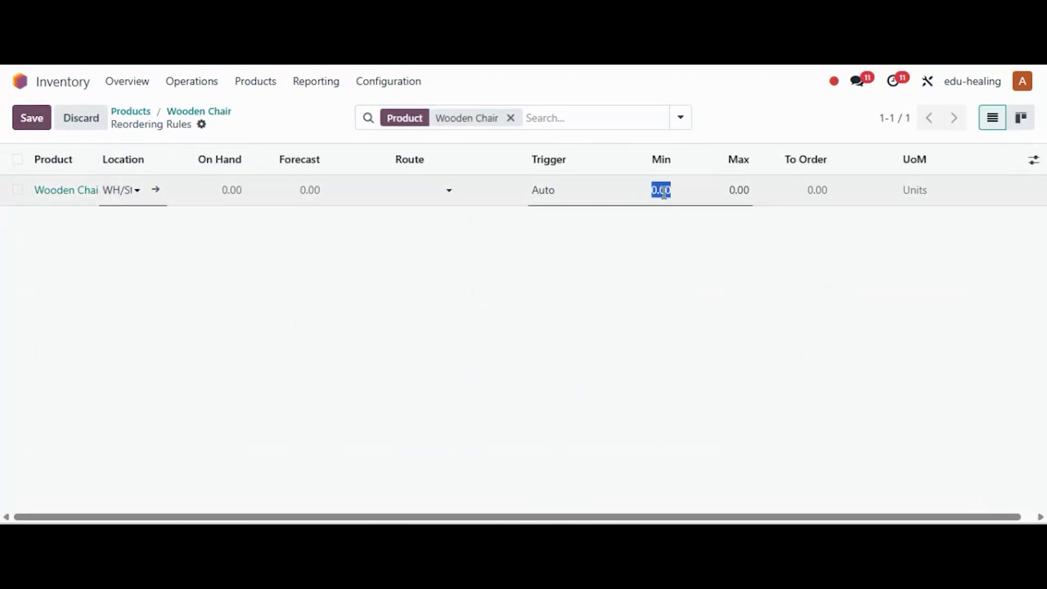
{"action": "type", "text": "10"}
{"action": "left_click", "coordinate": [732, 195]}
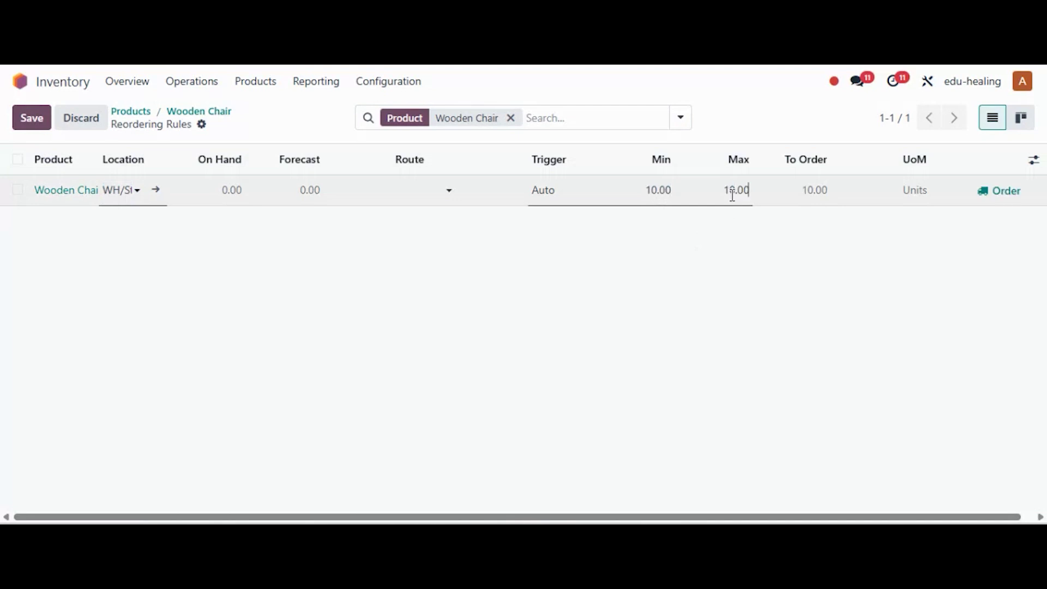
{"action": "left_click", "coordinate": [730, 194]}
{"action": "left_click", "coordinate": [407, 190]}
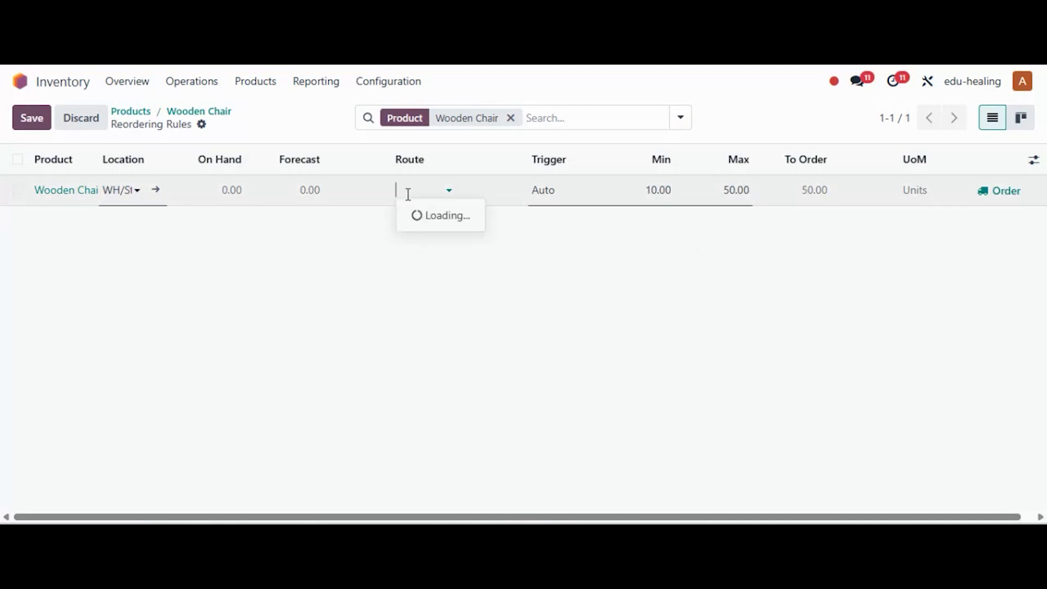
{"action": "left_click", "coordinate": [439, 257]}
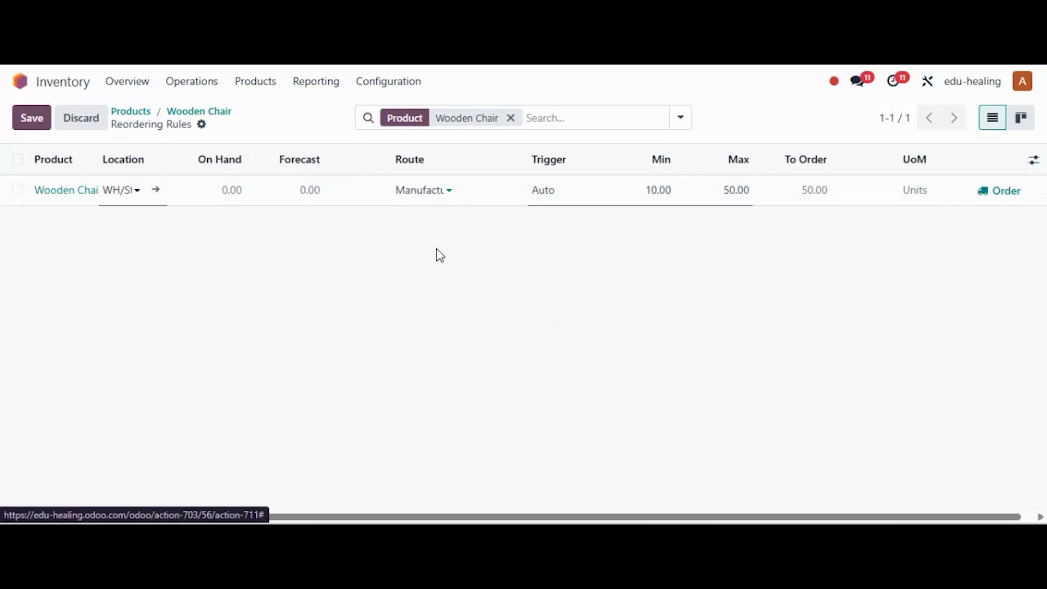
{"action": "left_click", "coordinate": [27, 119]}
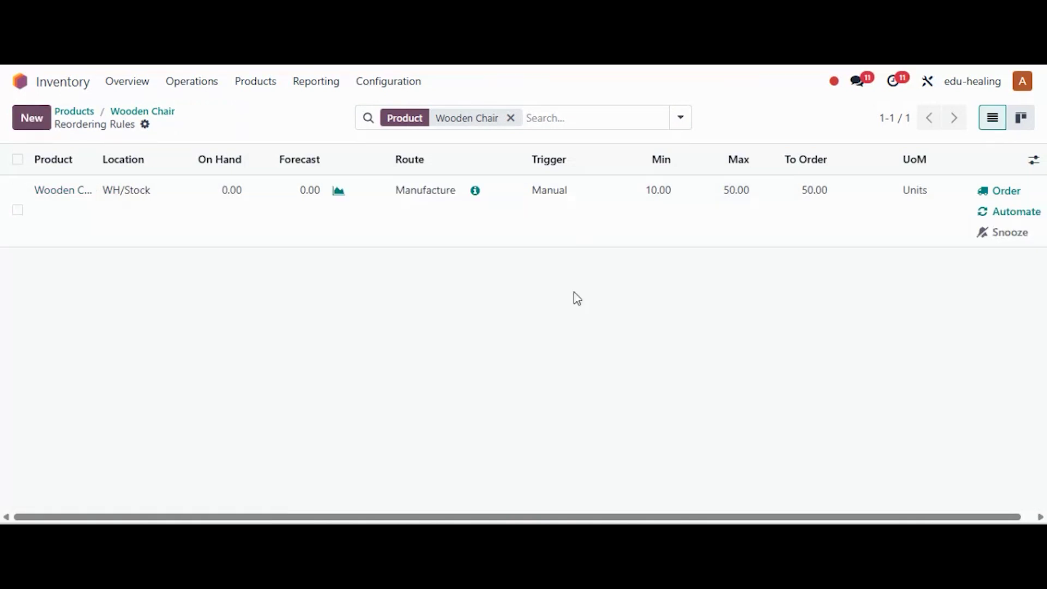
Step: Open the replenishment list, widen its product column and order the Wooden Chair replenishment
{"action": "left_click", "coordinate": [203, 82]}
{"action": "left_click", "coordinate": [235, 352]}
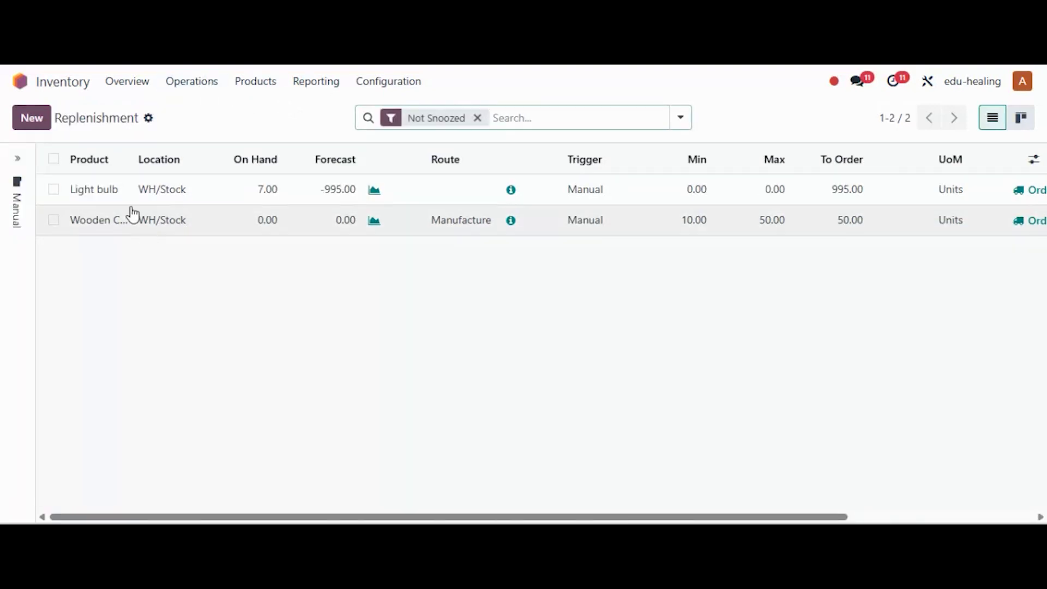
{"action": "left_click_drag", "start_coordinate": [133, 158], "coordinate": [187, 159]}
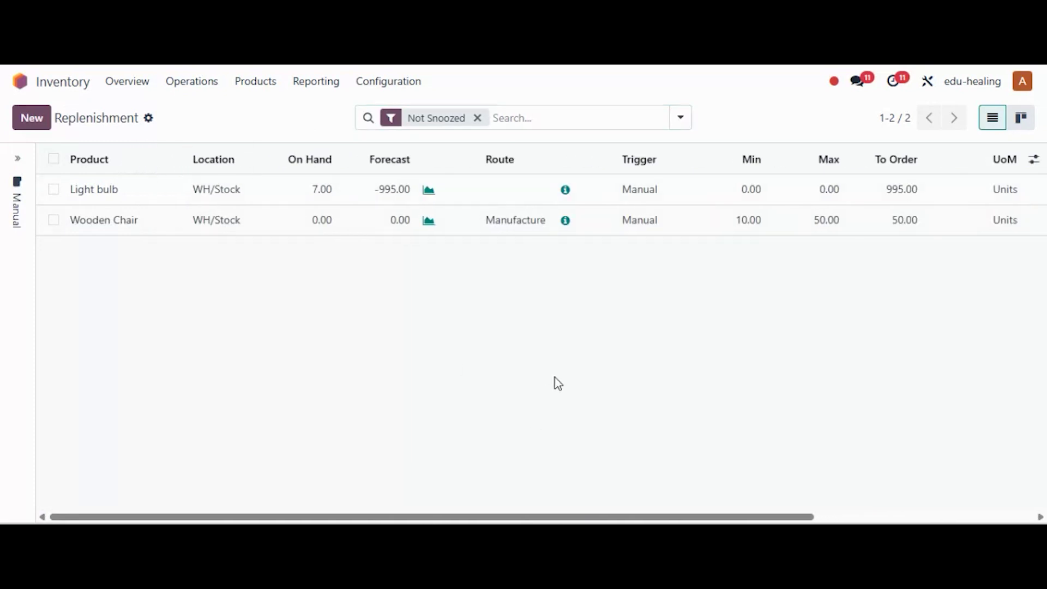
{"action": "left_click_drag", "start_coordinate": [412, 521], "coordinate": [657, 518]}
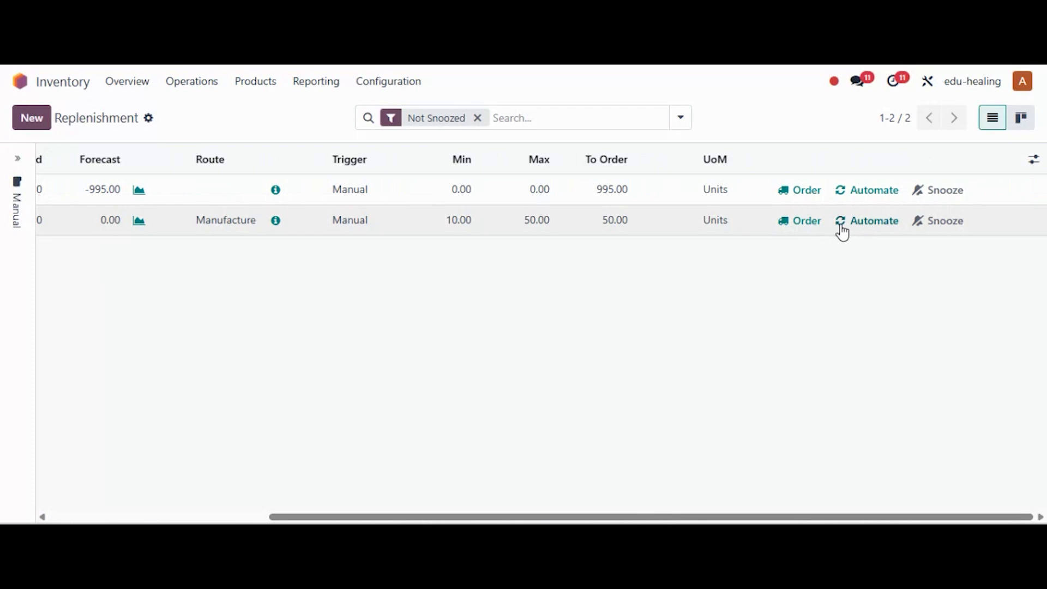
{"action": "left_click", "coordinate": [804, 228]}
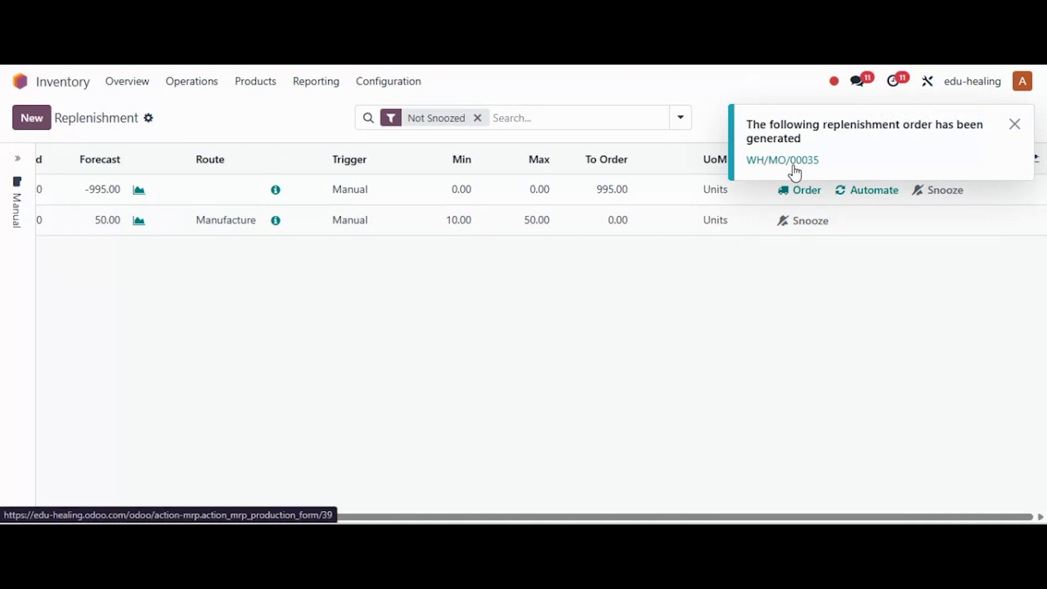
Step: Switch to the Manufacturing app and open today's Wooden Chair order from the manufacturing orders list
{"action": "left_click", "coordinate": [20, 81]}
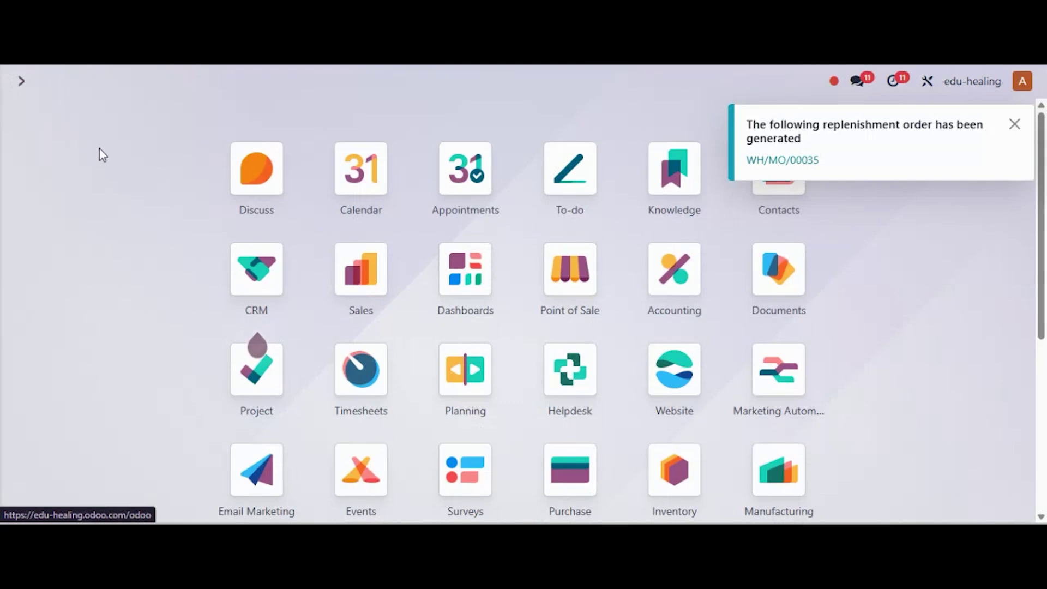
{"action": "type", "text": "manuf"}
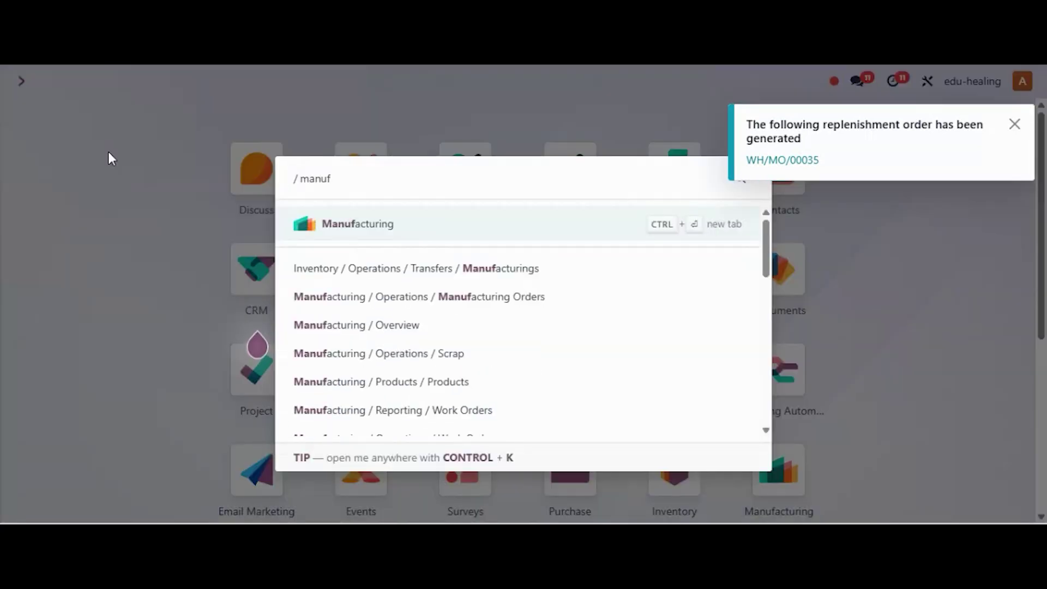
{"action": "key", "text": "Return"}
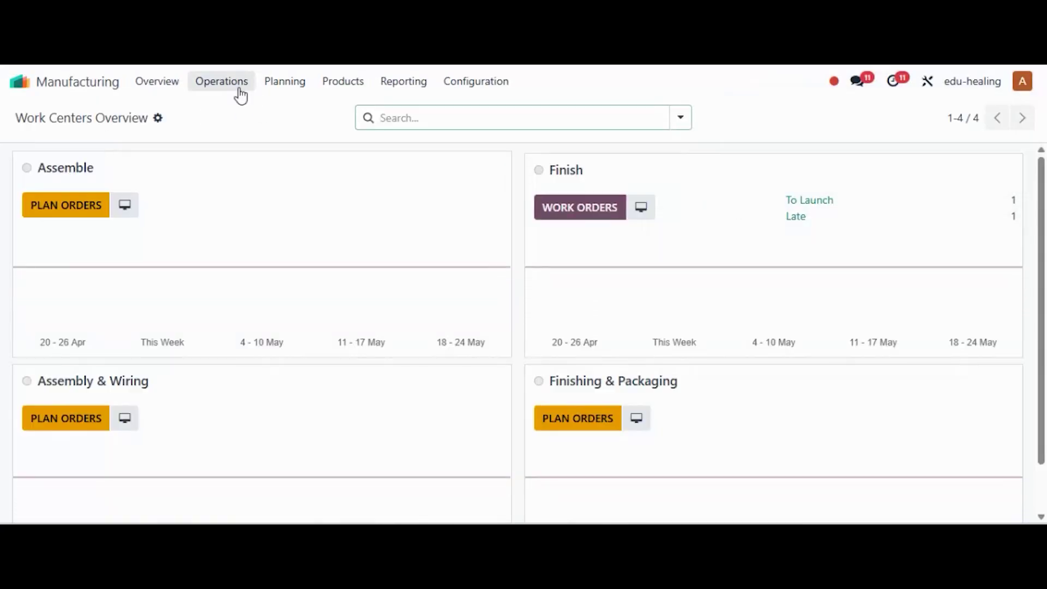
{"action": "left_click", "coordinate": [195, 89]}
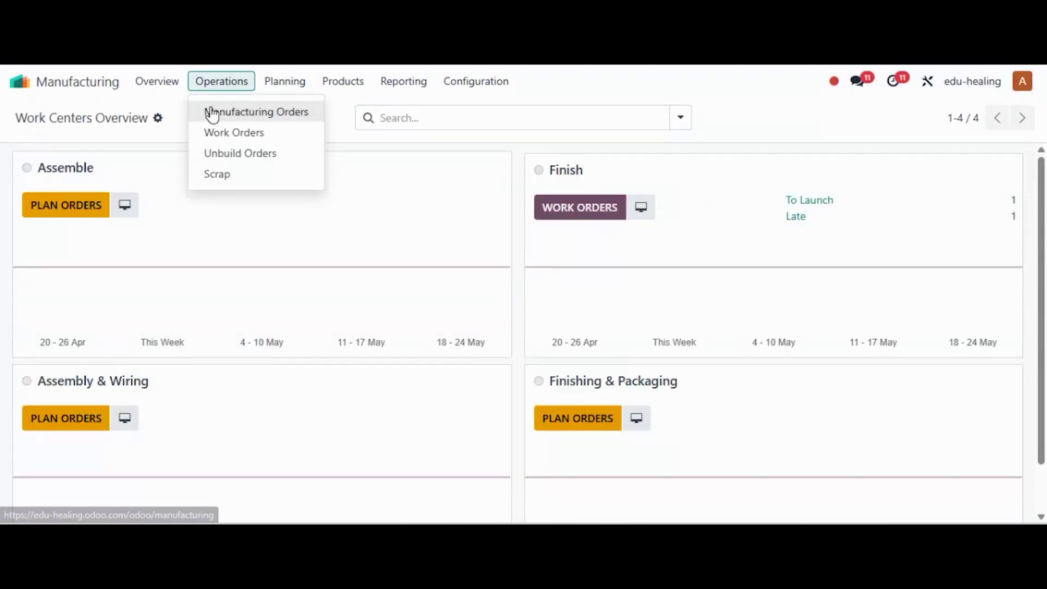
{"action": "left_click", "coordinate": [212, 112]}
{"action": "scroll", "coordinate": [239, 496], "scroll_direction": "down", "scroll_amount": 5}
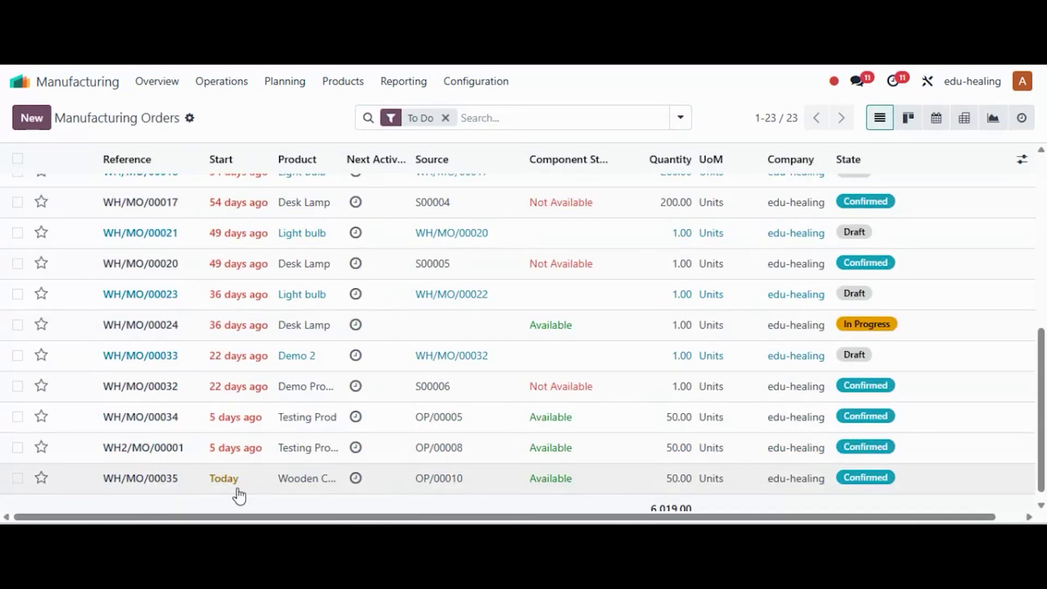
{"action": "mouse_move", "coordinate": [253, 493]}
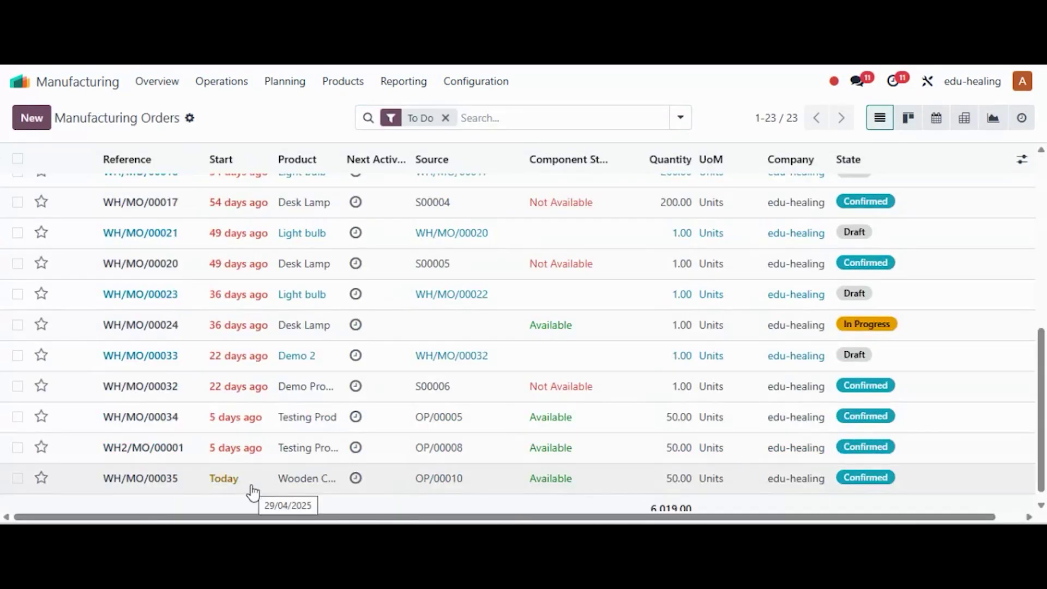
{"action": "left_click", "coordinate": [253, 491]}
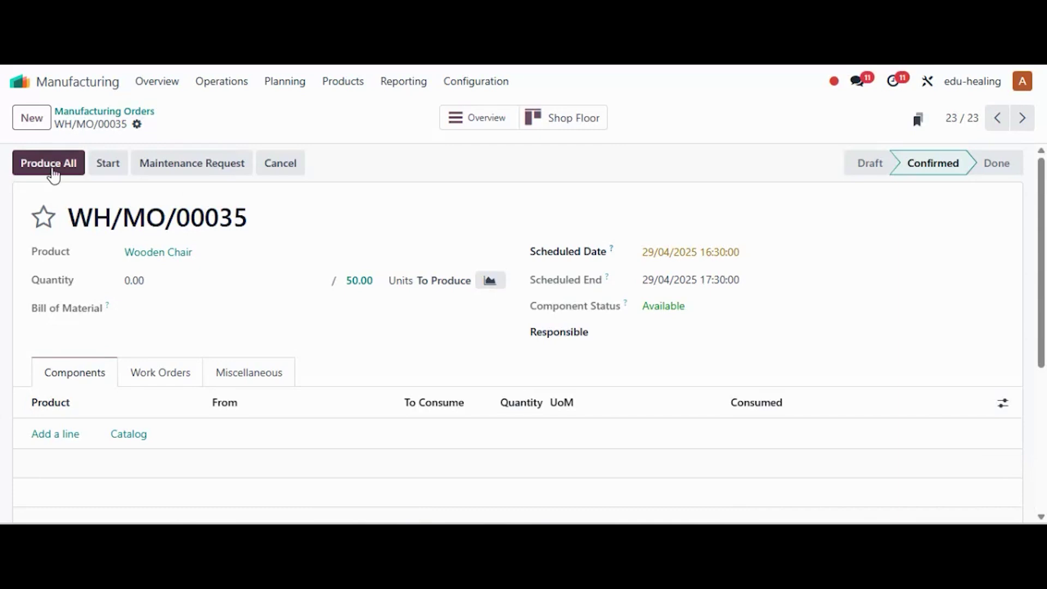
Step: Set the Wooden Chair order's produced quantity to 50 and produce all units
{"action": "left_click", "coordinate": [154, 286]}
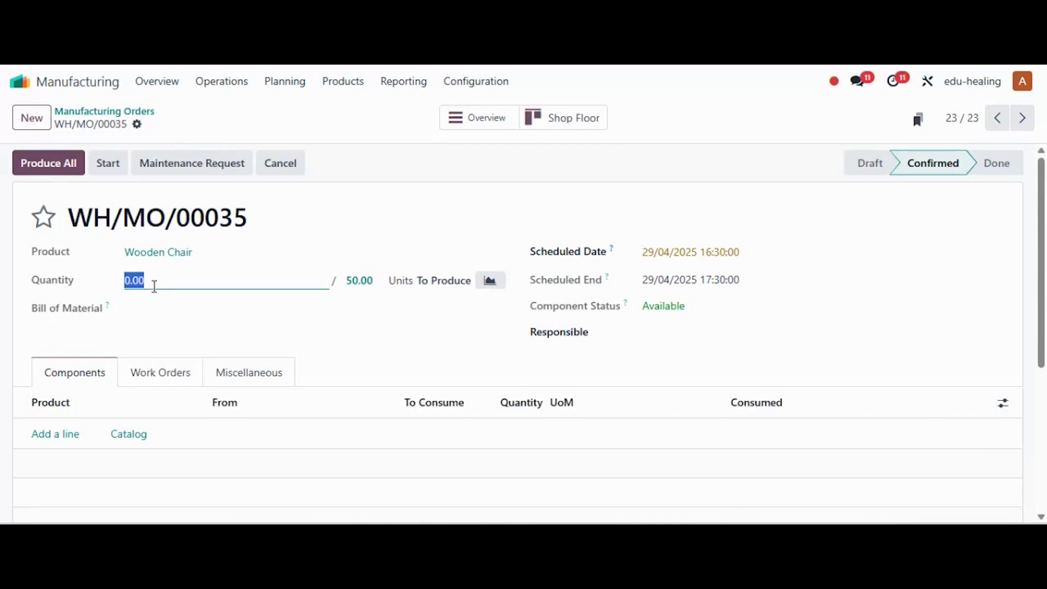
{"action": "type", "text": "50"}
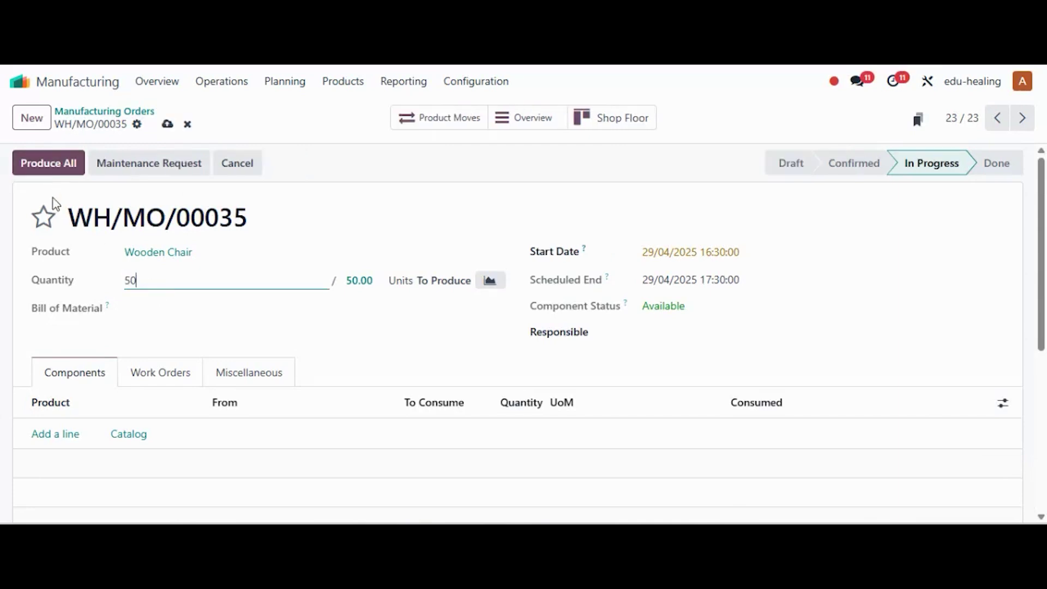
{"action": "left_click", "coordinate": [50, 167]}
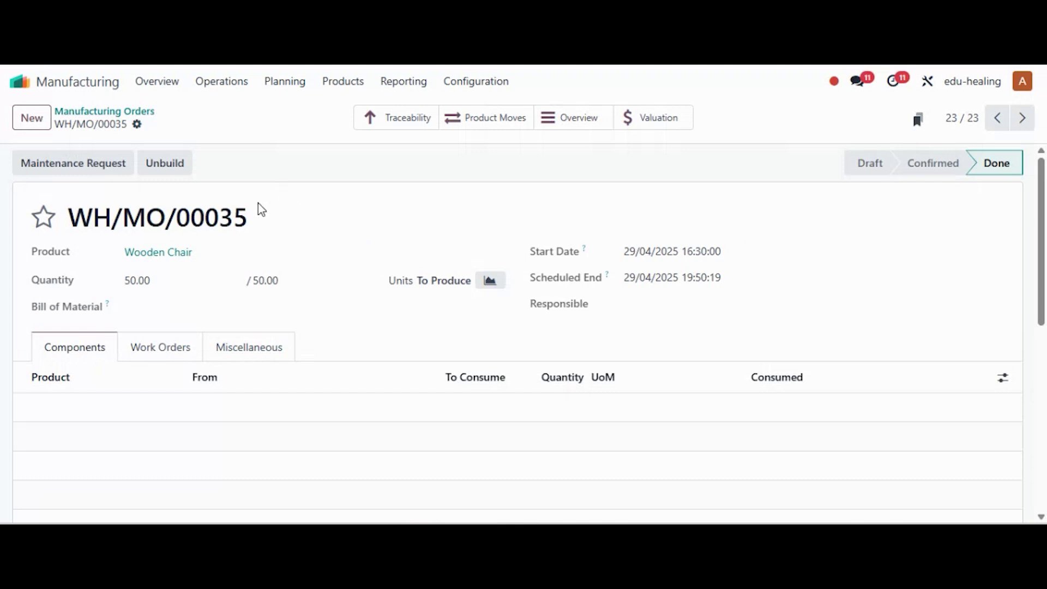